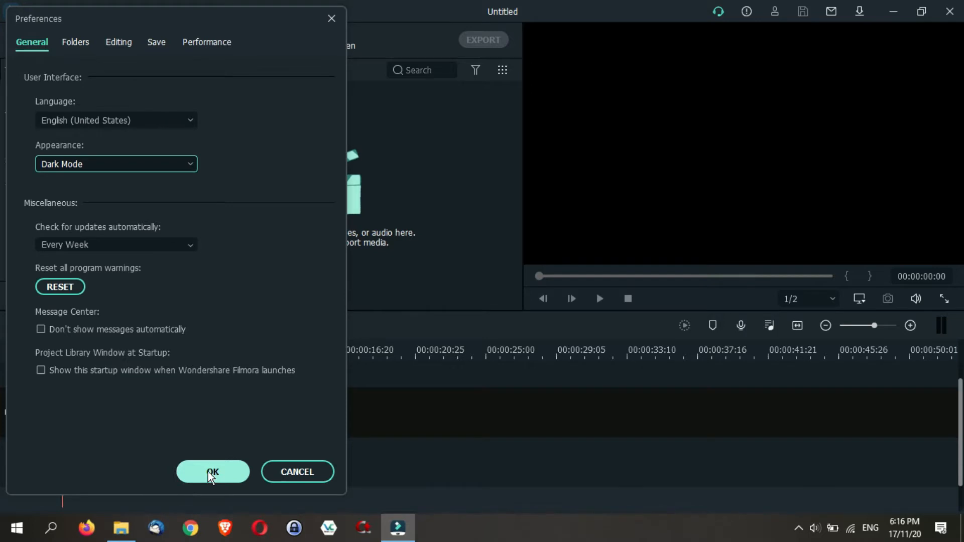
Step: Set the interface appearance to Dark Mode in the preferences
{"action": "left_click", "coordinate": [208, 471]}
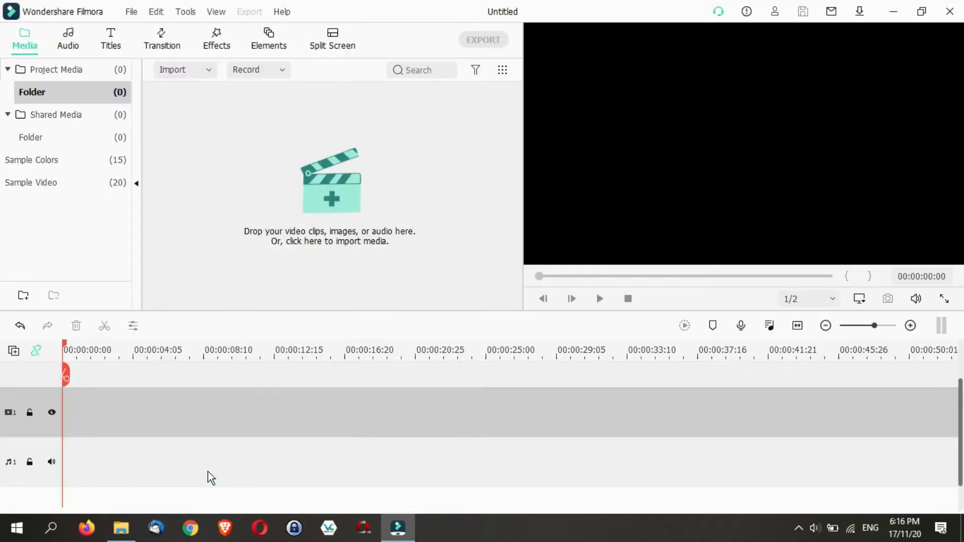
{"action": "left_click", "coordinate": [137, 13]}
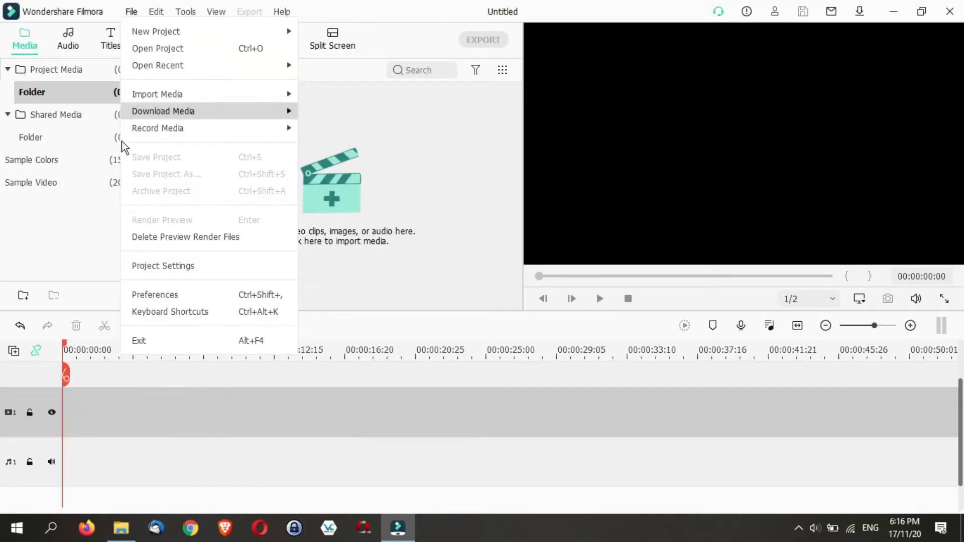
{"action": "left_click", "coordinate": [149, 296]}
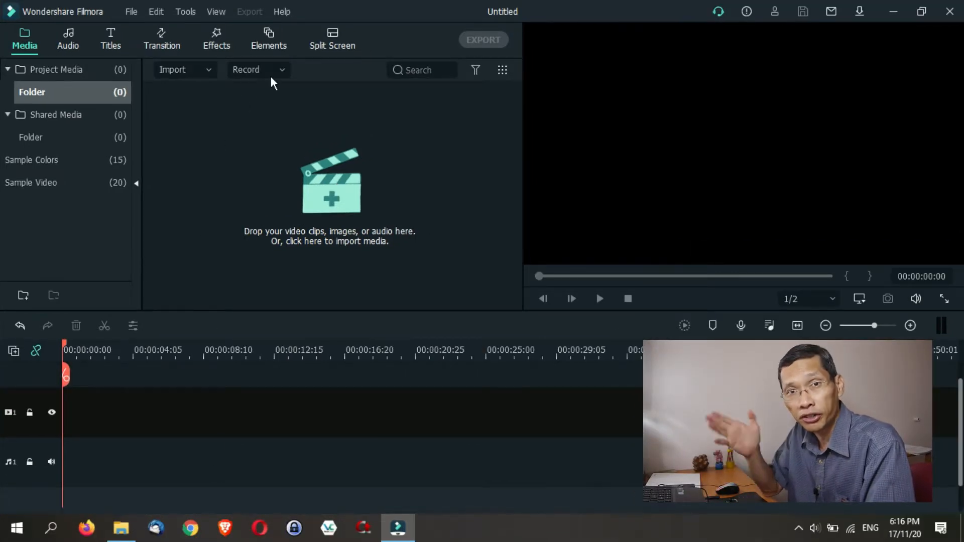
Step: Open the PC screen recorder and reposition its recording controls
{"action": "left_click", "coordinate": [282, 70]}
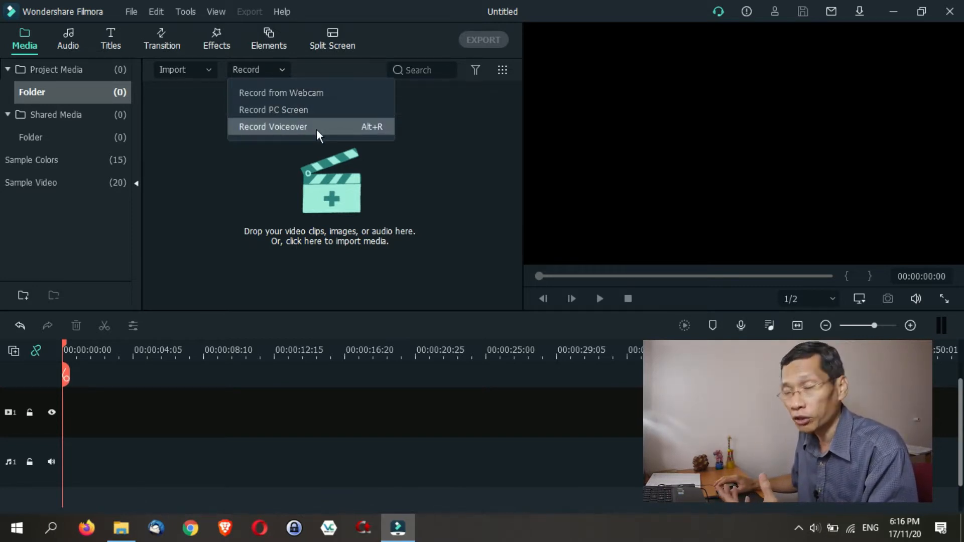
{"action": "left_click", "coordinate": [316, 111]}
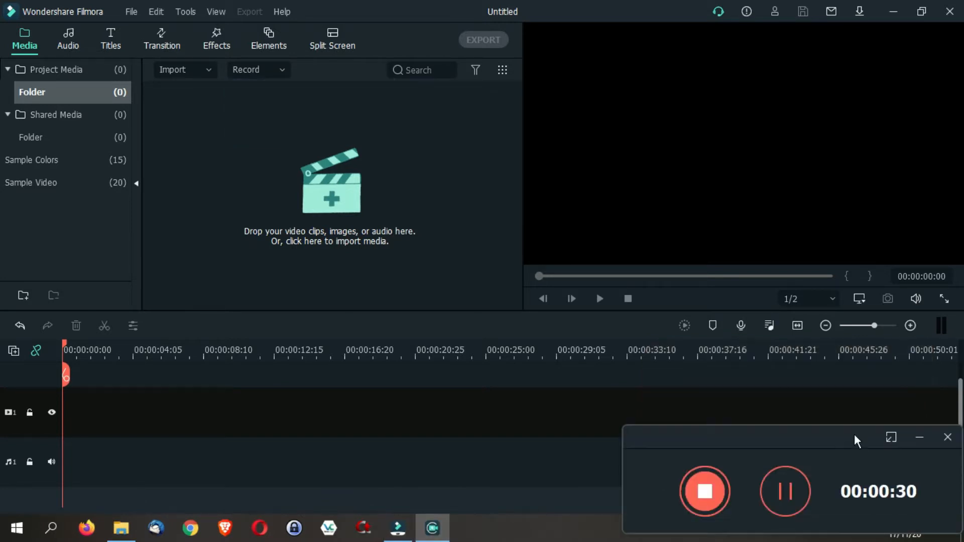
{"action": "left_click_drag", "start_coordinate": [805, 437], "coordinate": [776, 407]}
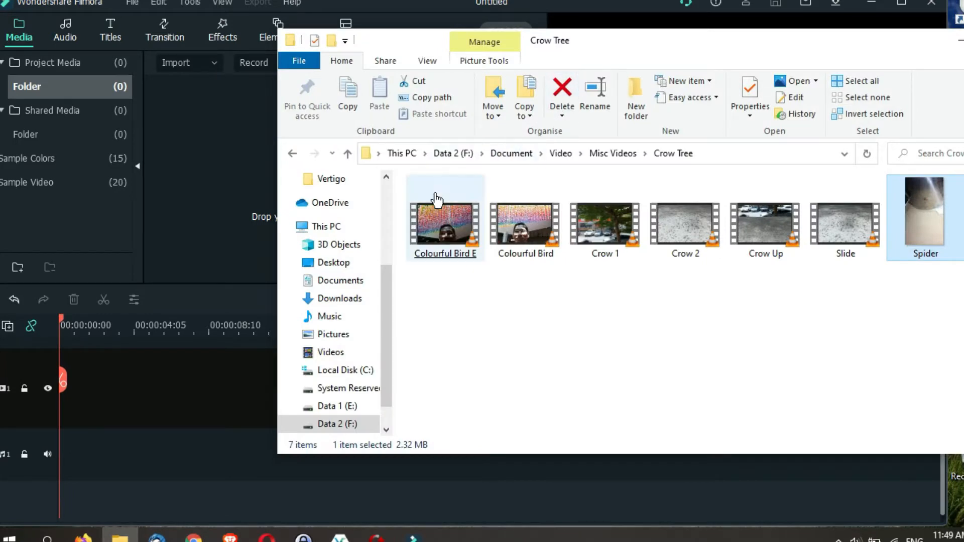
Step: Import the Colourful Bird E and Crow Up videos from the Crow Tree folder into the project media
{"action": "left_click_drag", "start_coordinate": [446, 235], "coordinate": [222, 167]}
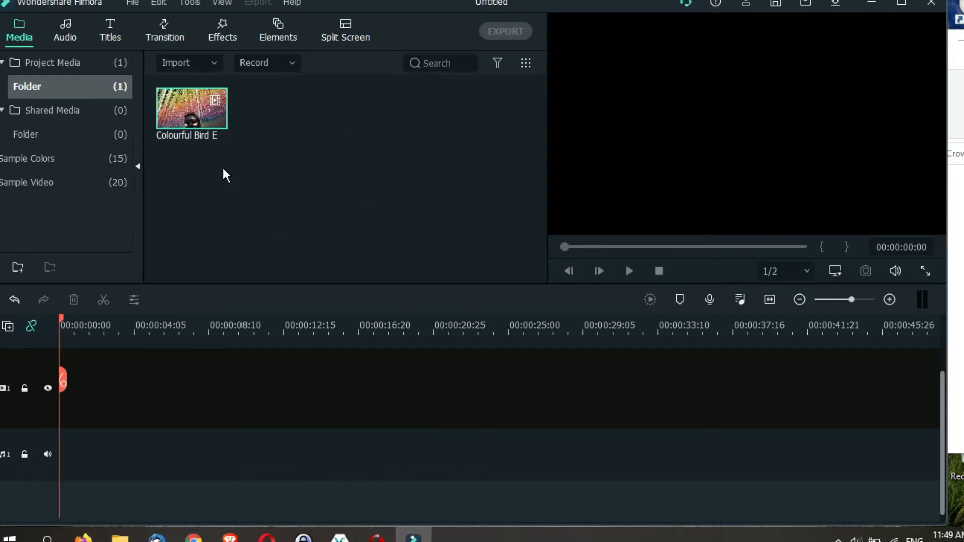
{"action": "left_click", "coordinate": [211, 63]}
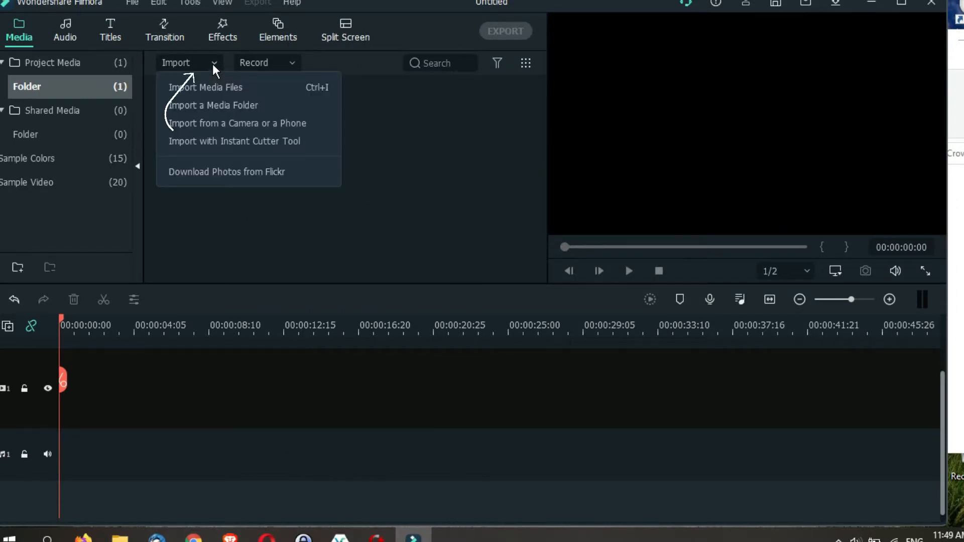
{"action": "left_click", "coordinate": [250, 89]}
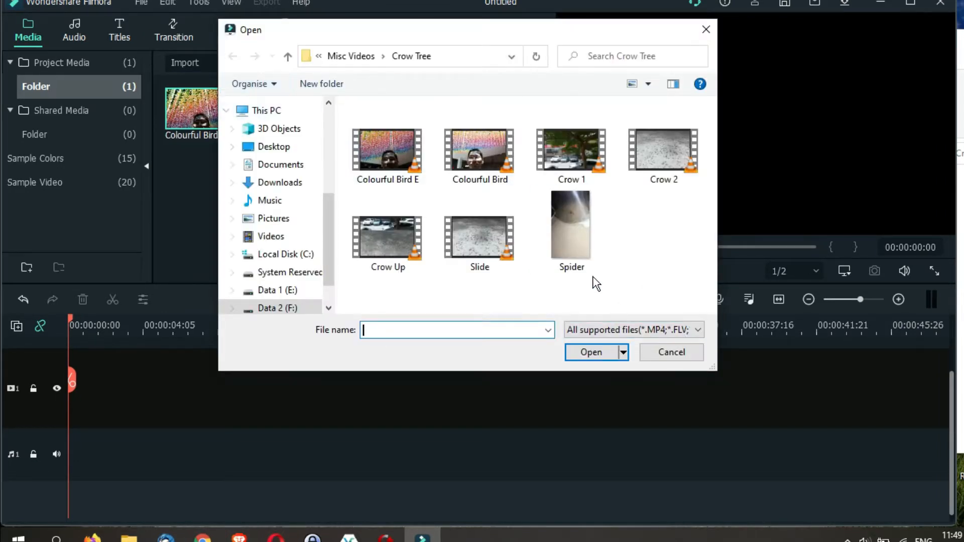
{"action": "left_click", "coordinate": [391, 247]}
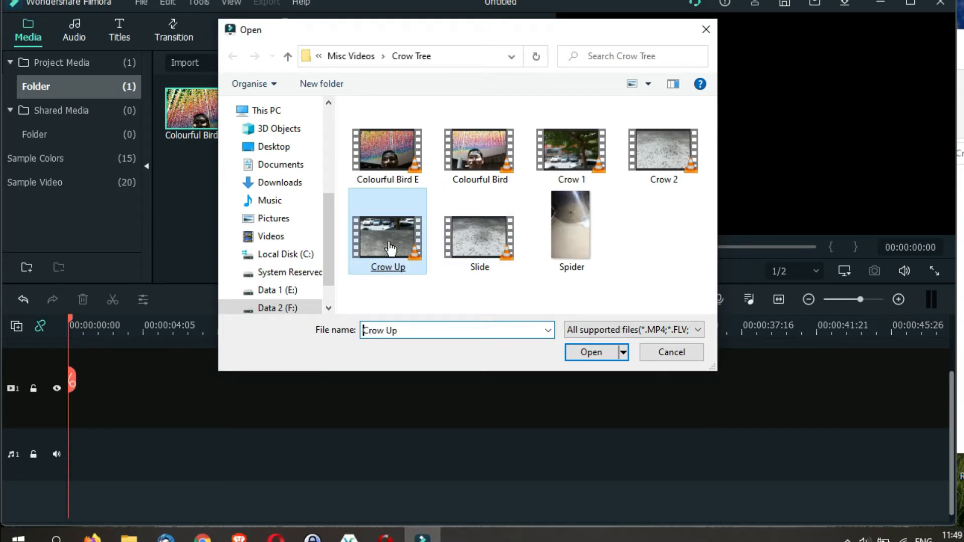
{"action": "double_click", "coordinate": [391, 247]}
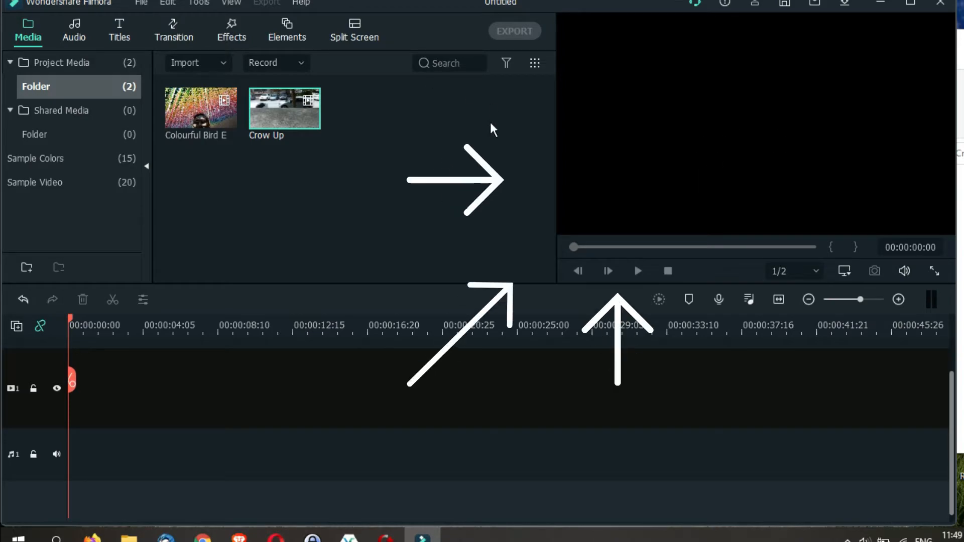
Step: Preview the Colourful Bird E video and scrub forward to about 00:00:10:07
{"action": "left_click", "coordinate": [191, 116]}
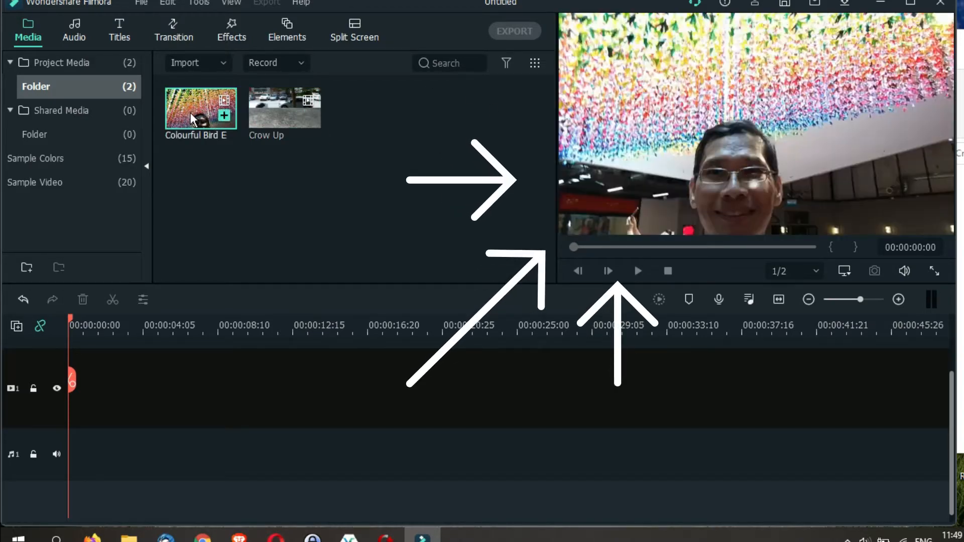
{"action": "key", "text": "space"}
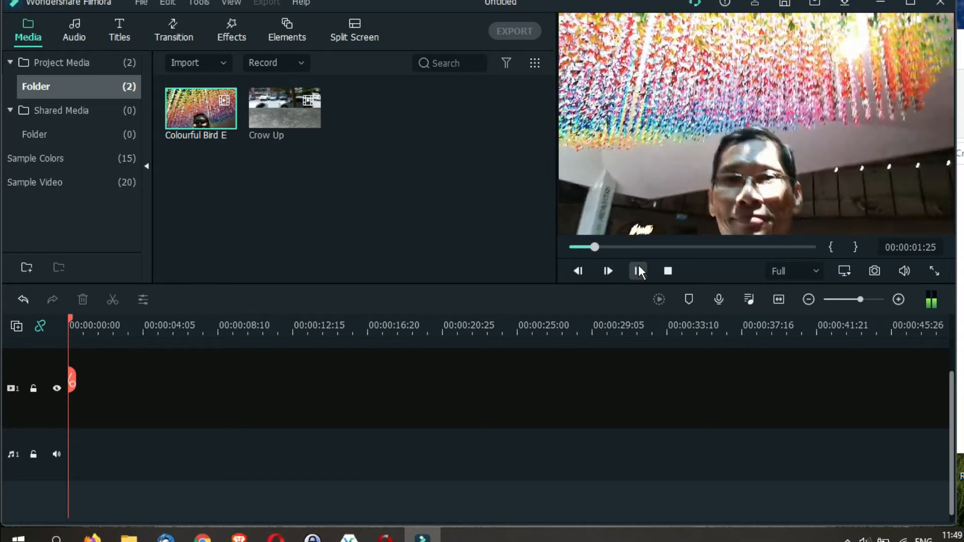
{"action": "left_click", "coordinate": [638, 272]}
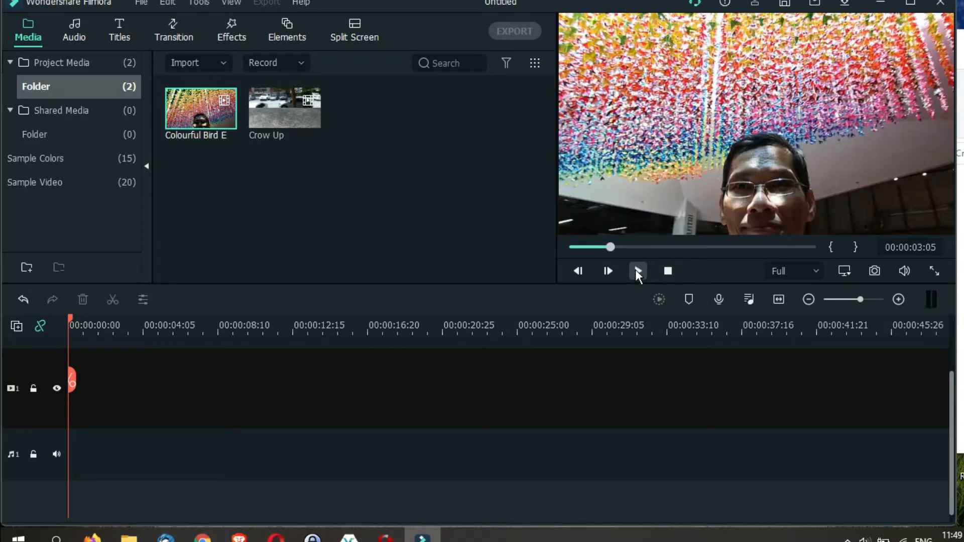
{"action": "left_click_drag", "start_coordinate": [613, 248], "coordinate": [694, 255]}
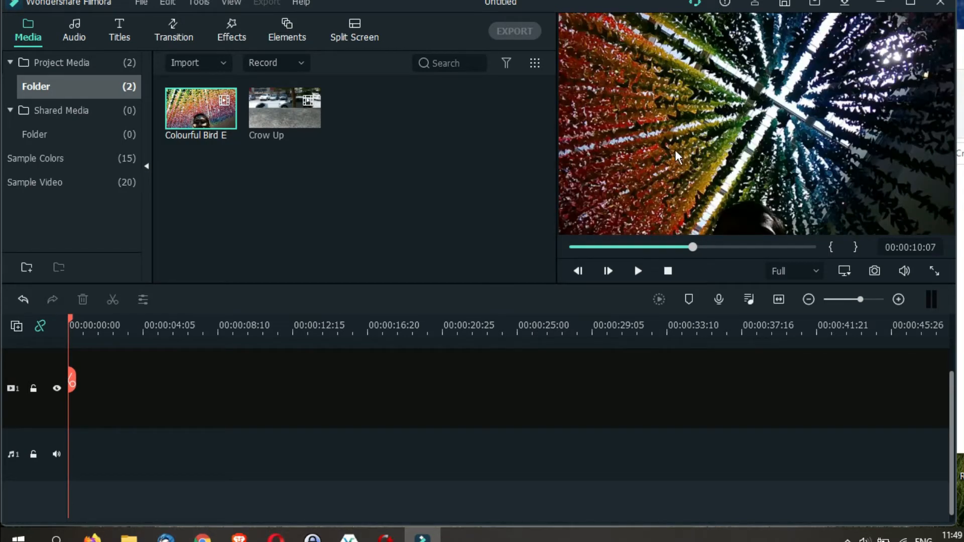
Step: Place the Colourful Bird E video at the start of the video track, keeping the project settings of 1920 x 1080 29.97fps
{"action": "left_click_drag", "start_coordinate": [688, 144], "coordinate": [103, 408]}
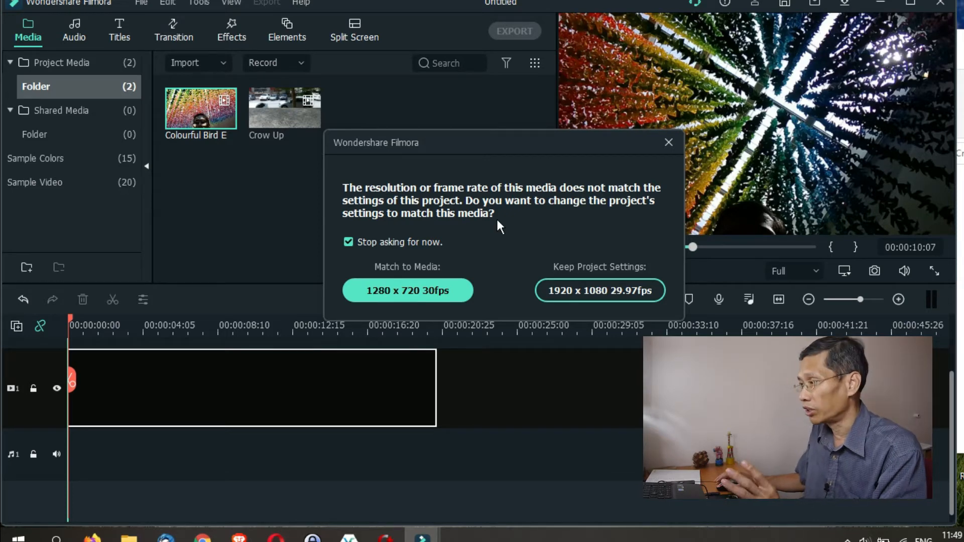
{"action": "left_click", "coordinate": [608, 293]}
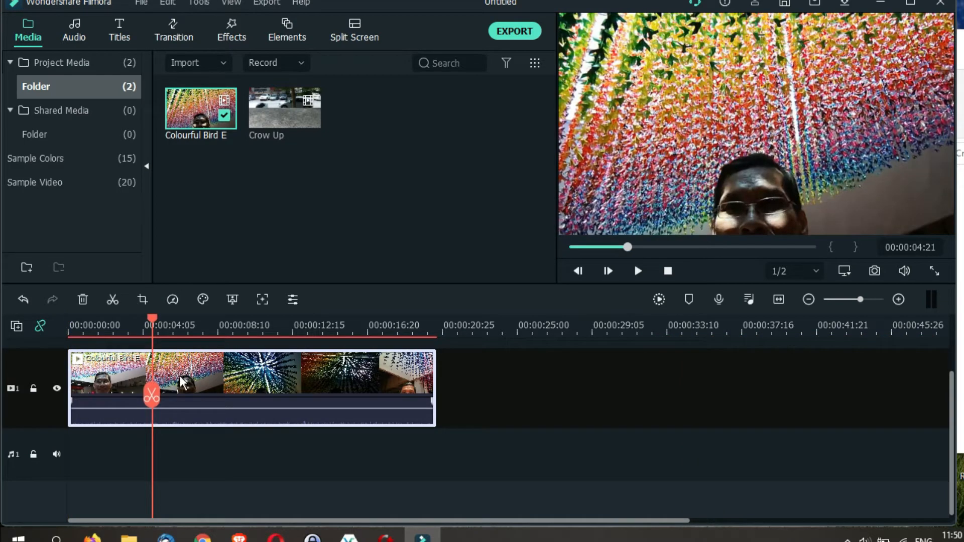
Step: Split the Colourful Bird E clip at 00:00:04:21 and move the playhead to 00:00:09:00
{"action": "left_click", "coordinate": [152, 398]}
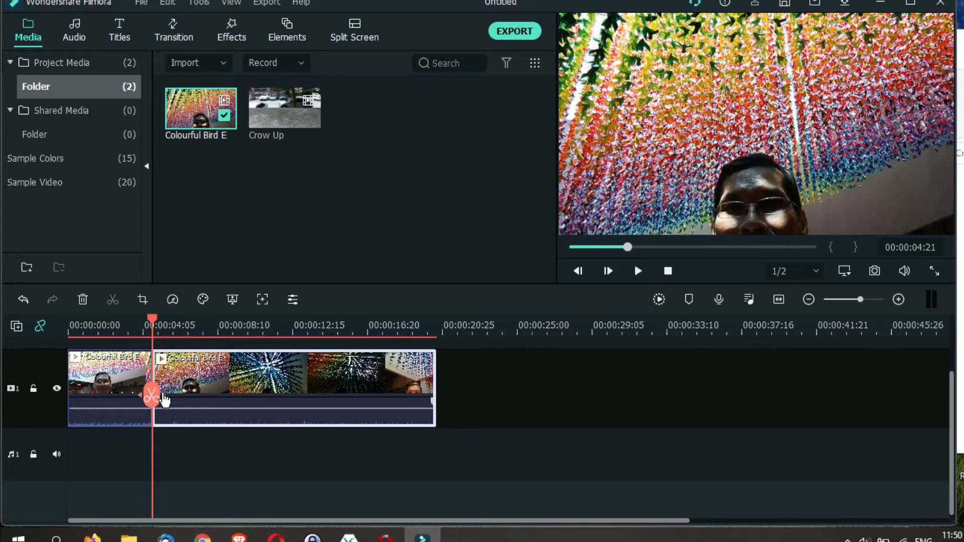
{"action": "left_click_drag", "start_coordinate": [205, 380], "coordinate": [234, 383]}
{"action": "left_click_drag", "start_coordinate": [153, 399], "coordinate": [230, 390]}
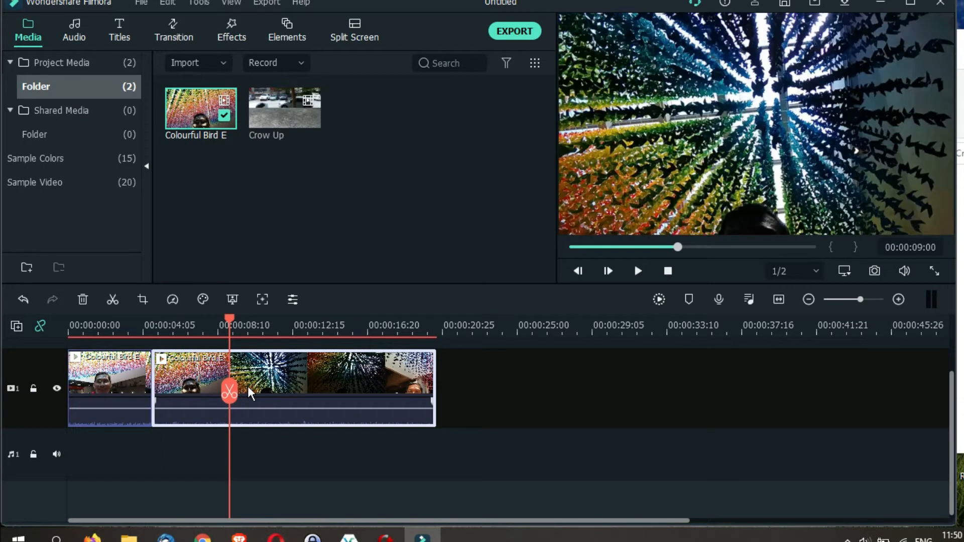
{"action": "right_click", "coordinate": [300, 374]}
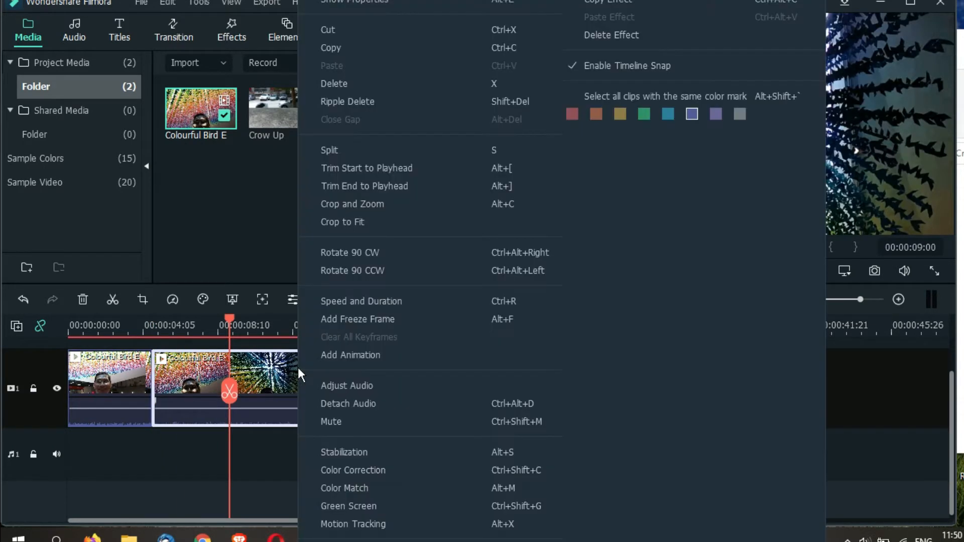
{"action": "left_click", "coordinate": [230, 381]}
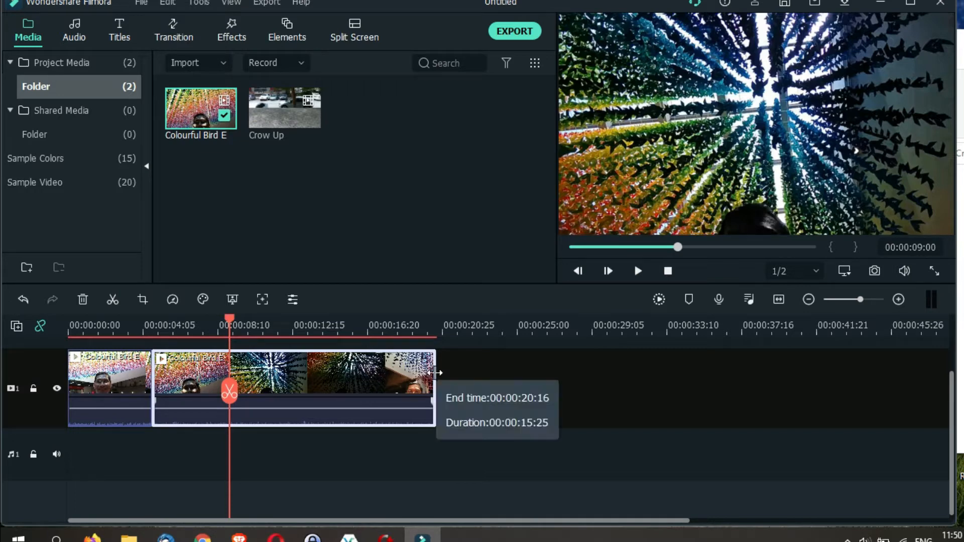
Step: Trim the end and the start of the second Colourful Bird E clip, and move it back against the first clip
{"action": "left_click_drag", "start_coordinate": [435, 372], "coordinate": [409, 378]}
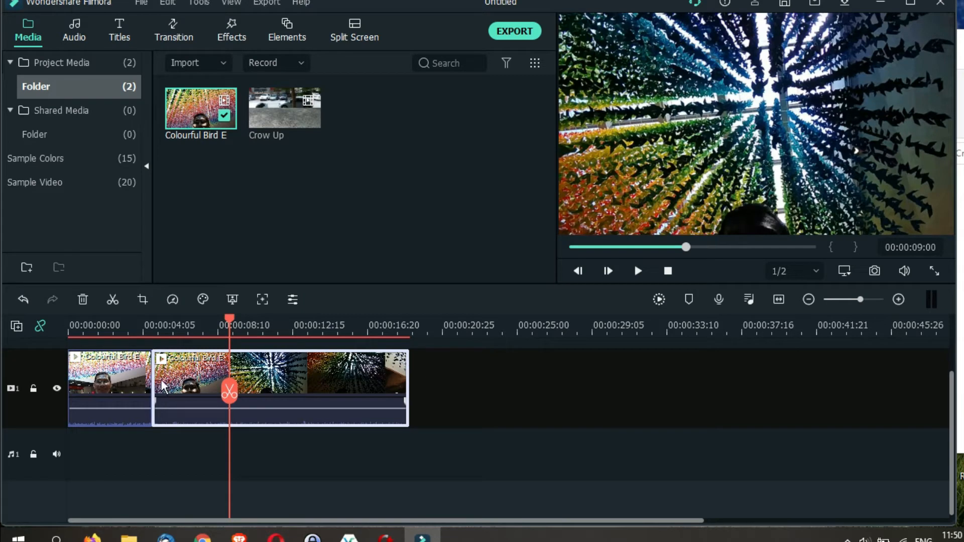
{"action": "left_click_drag", "start_coordinate": [155, 384], "coordinate": [179, 384]}
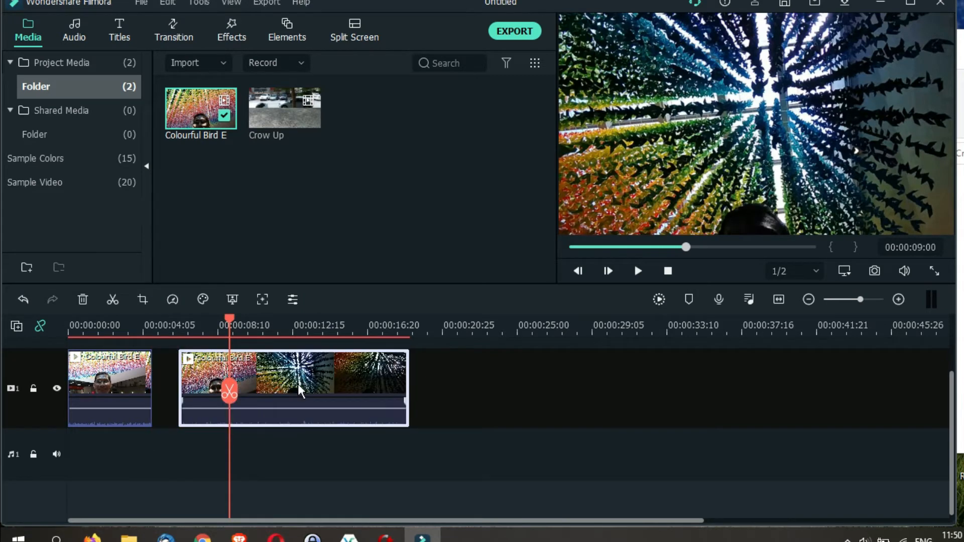
{"action": "left_click_drag", "start_coordinate": [308, 368], "coordinate": [285, 366]}
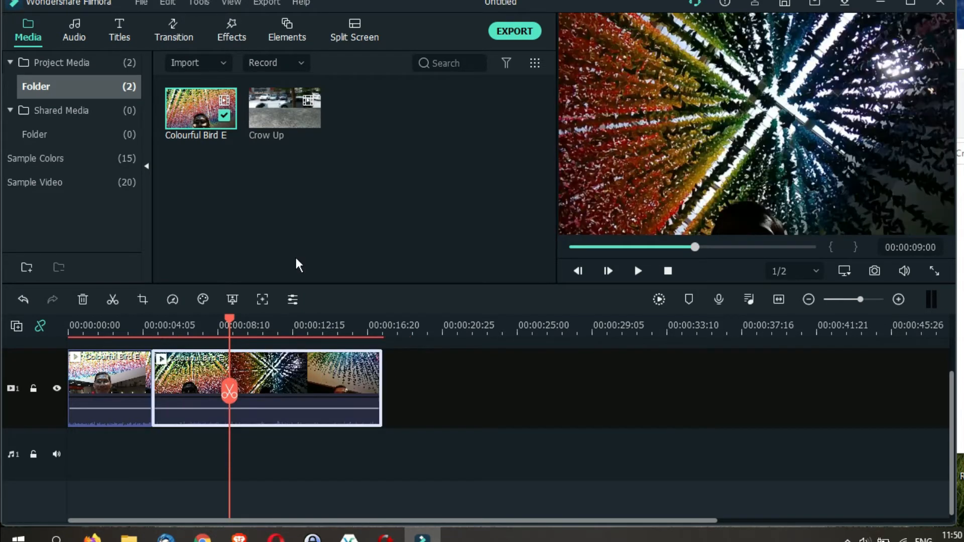
Step: Place the Crow Up video on the video track directly after the second Colourful Bird E clip
{"action": "mouse_move", "coordinate": [268, 104]}
{"action": "left_click_drag", "start_coordinate": [275, 107], "coordinate": [425, 364]}
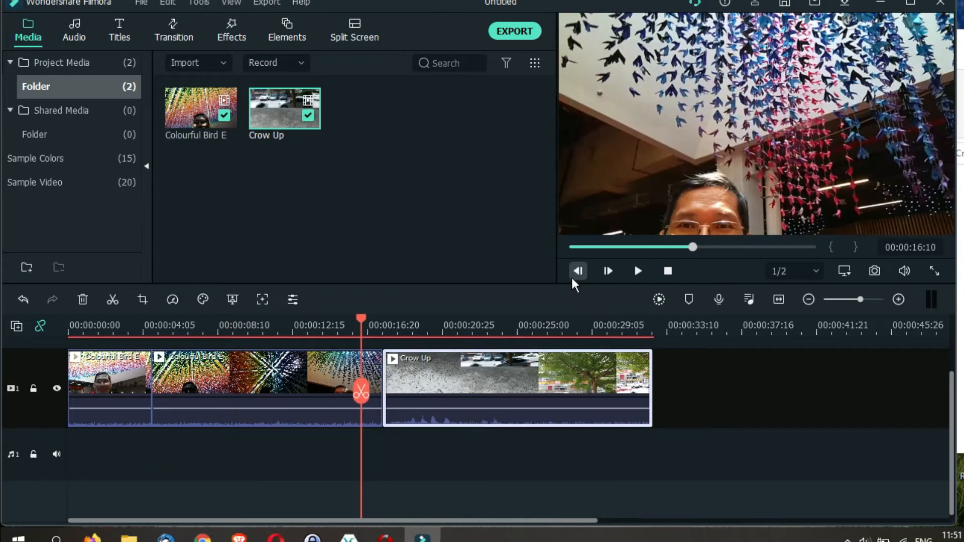
Step: Mute the second Colourful Bird E clip and the Crow Up clip
{"action": "right_click", "coordinate": [300, 374]}
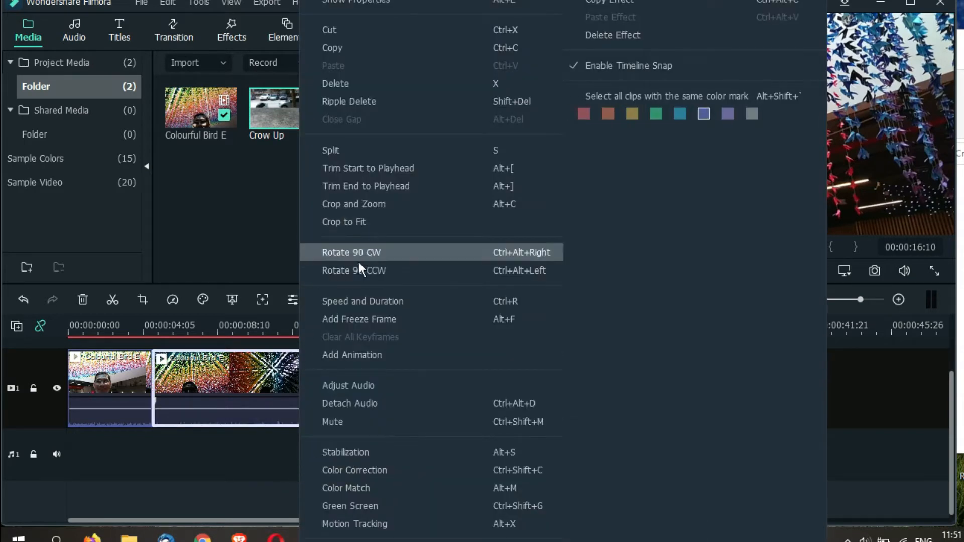
{"action": "left_click", "coordinate": [355, 422]}
{"action": "left_click", "coordinate": [456, 382]}
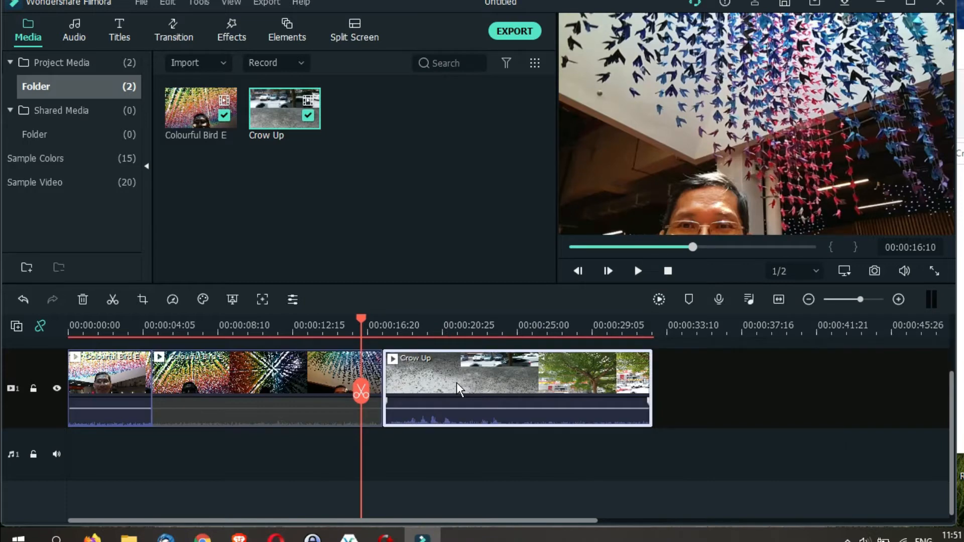
{"action": "right_click", "coordinate": [456, 381]}
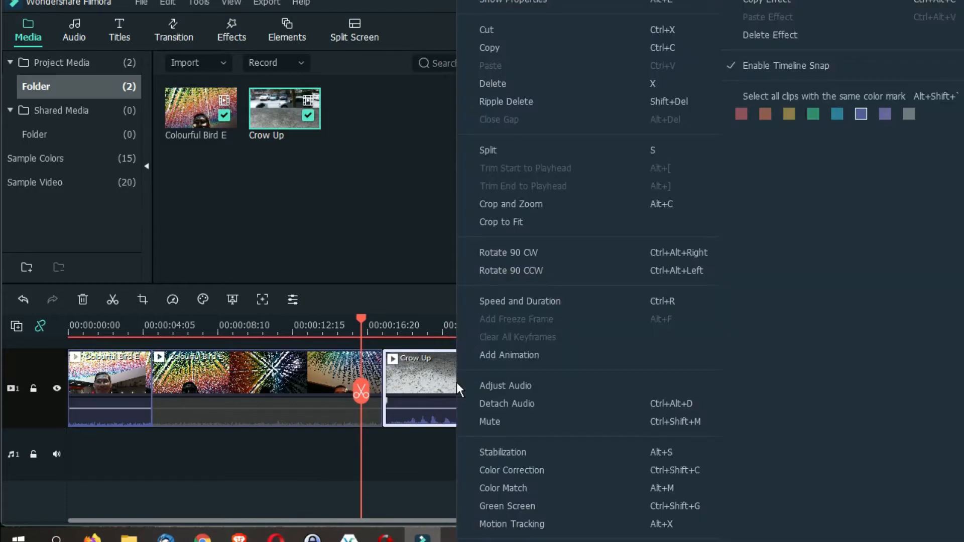
{"action": "left_click", "coordinate": [486, 420]}
{"action": "left_click", "coordinate": [638, 271]}
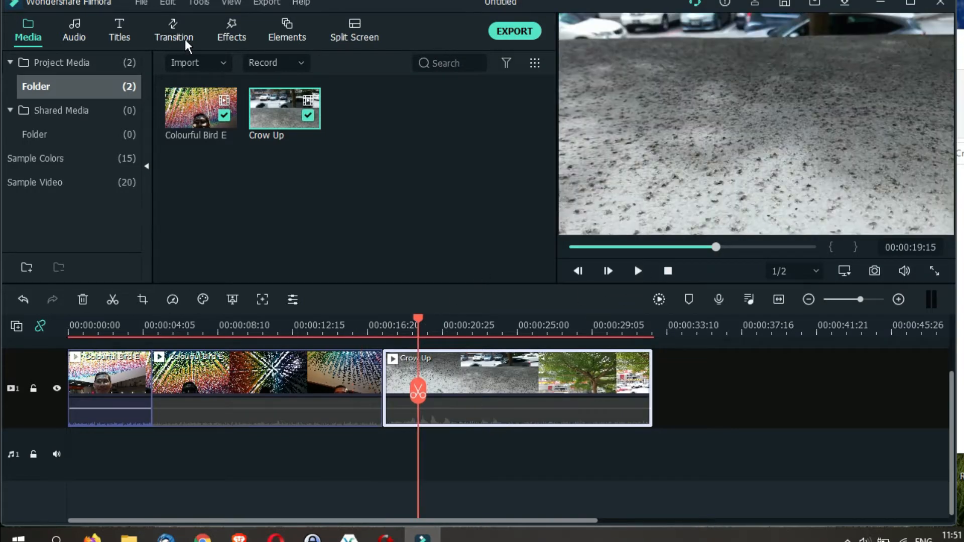
Step: Add the Warp Zoom 3 transition between the second Colourful Bird E clip and the Crow Up clip, and play it from 00:00:16:02
{"action": "left_click", "coordinate": [172, 32]}
{"action": "left_click", "coordinate": [89, 95]}
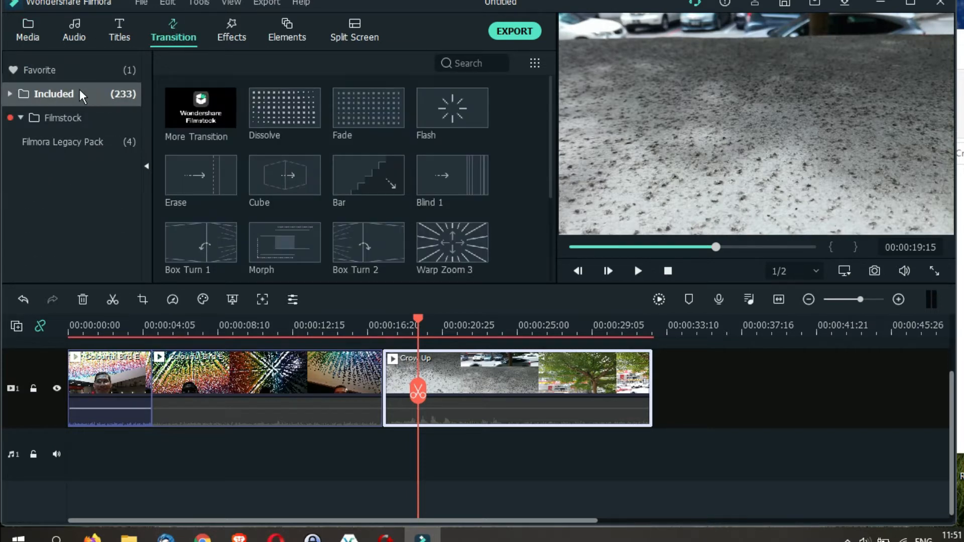
{"action": "mouse_move", "coordinate": [273, 113]}
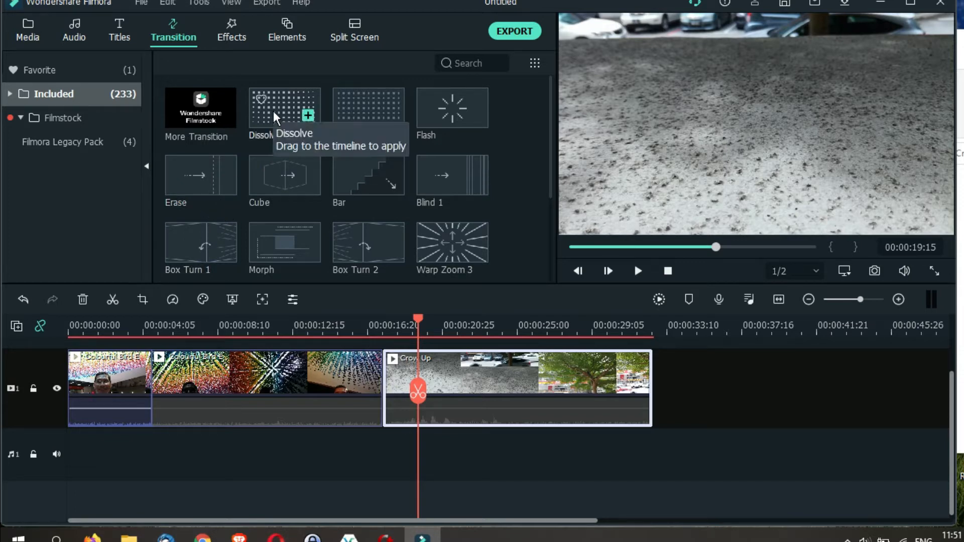
{"action": "left_click_drag", "start_coordinate": [550, 147], "coordinate": [554, 191]}
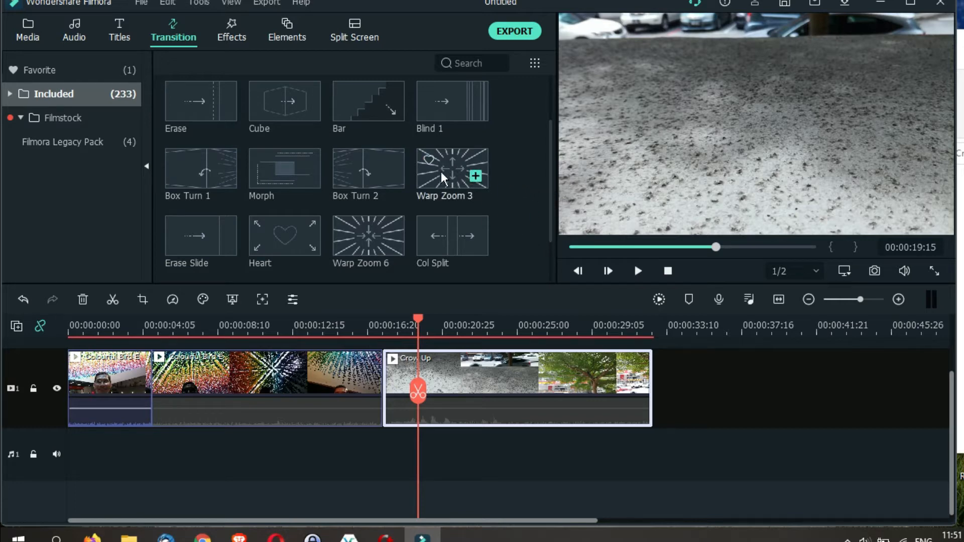
{"action": "left_click_drag", "start_coordinate": [450, 167], "coordinate": [379, 371]}
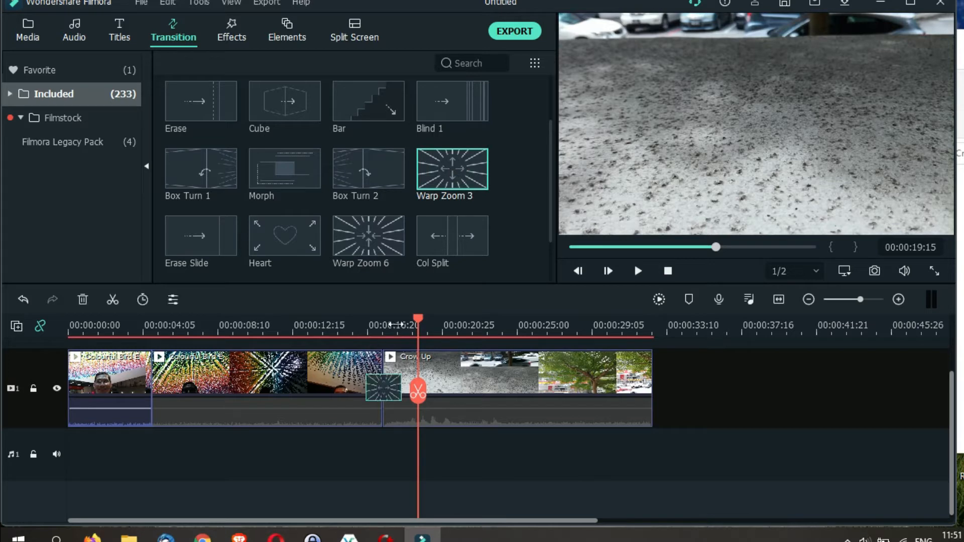
{"action": "left_click", "coordinate": [356, 331]}
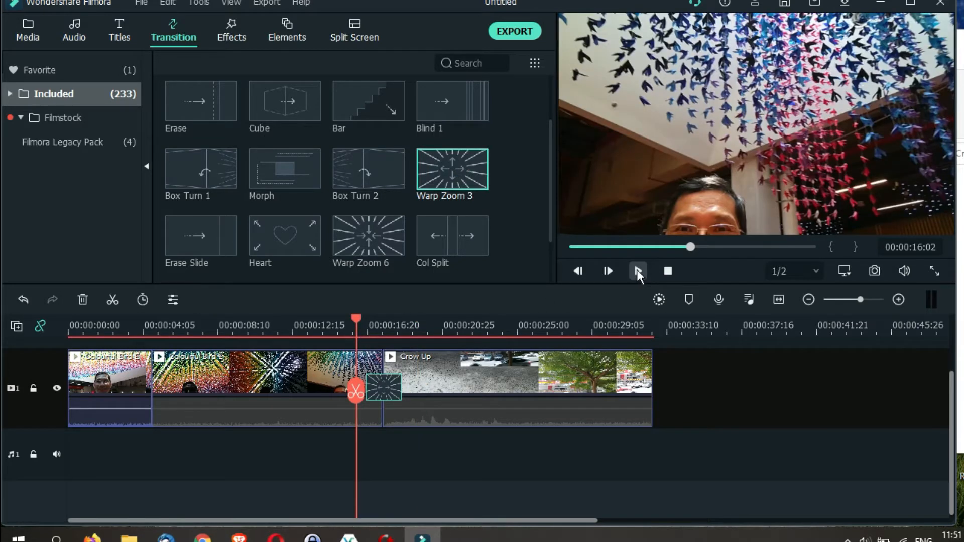
{"action": "left_click", "coordinate": [638, 271]}
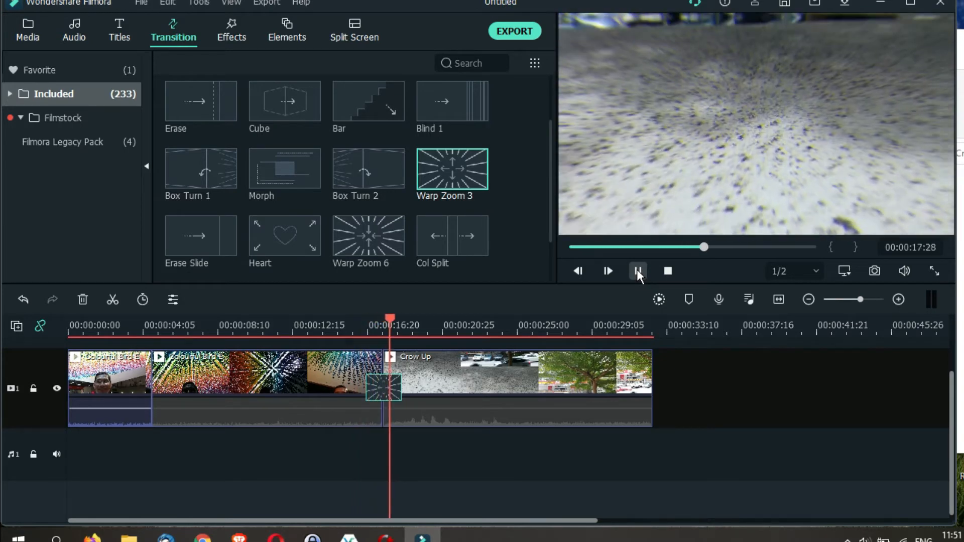
Step: Replace the Warp Zoom 3 transition between the second Colourful Bird E clip and the Crow Up clip with the basic Cube transition, and play it
{"action": "left_click", "coordinate": [642, 271]}
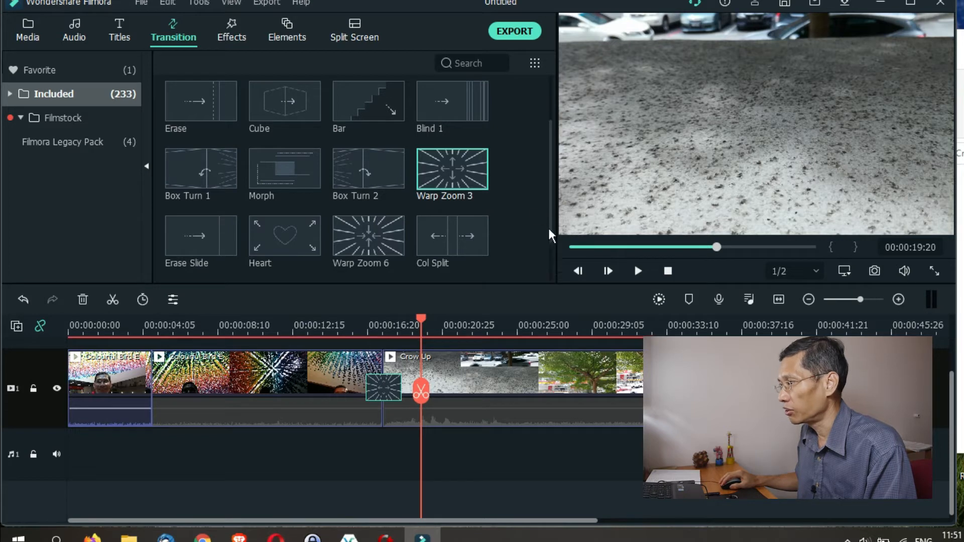
{"action": "left_click", "coordinate": [10, 94]}
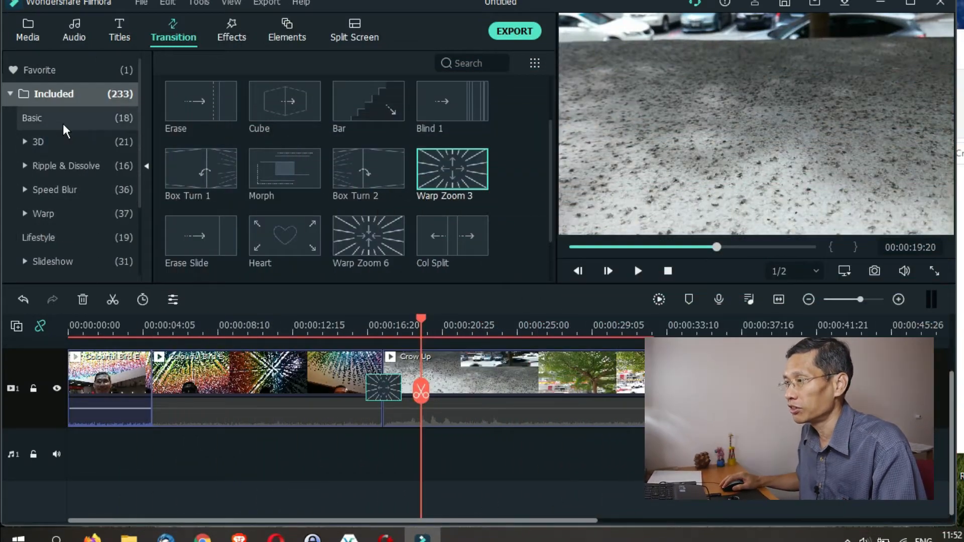
{"action": "left_click", "coordinate": [62, 124]}
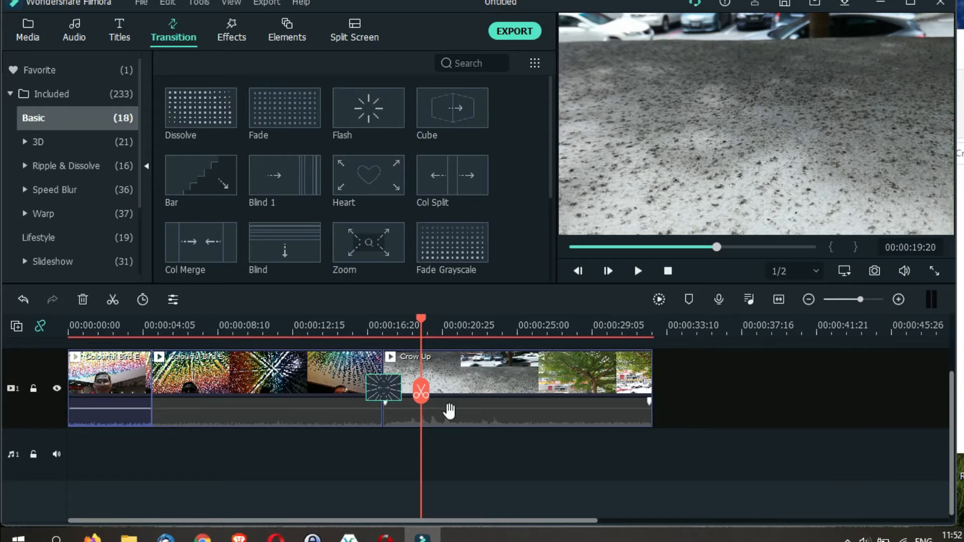
{"action": "key", "text": "Delete"}
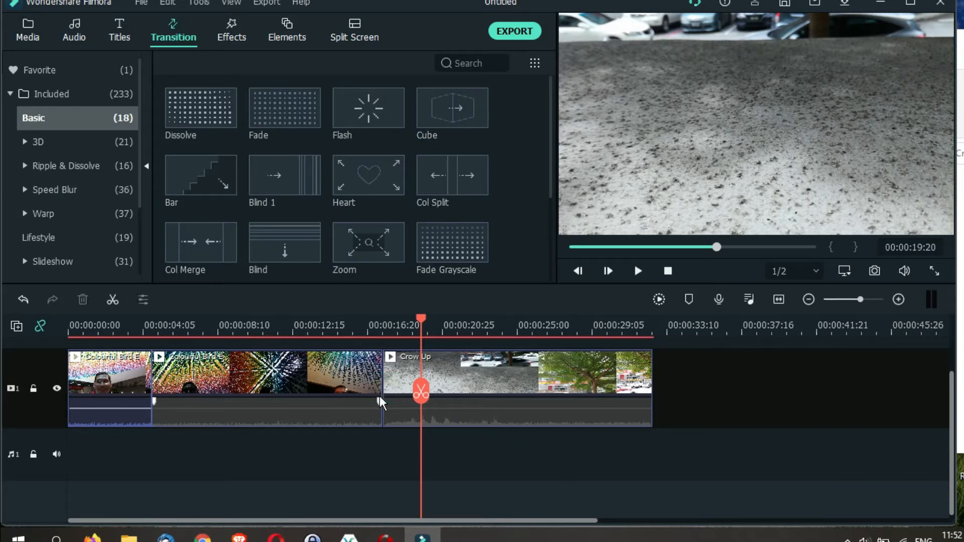
{"action": "left_click_drag", "start_coordinate": [436, 117], "coordinate": [384, 386]}
{"action": "left_click", "coordinate": [360, 333]}
{"action": "left_click", "coordinate": [638, 271]}
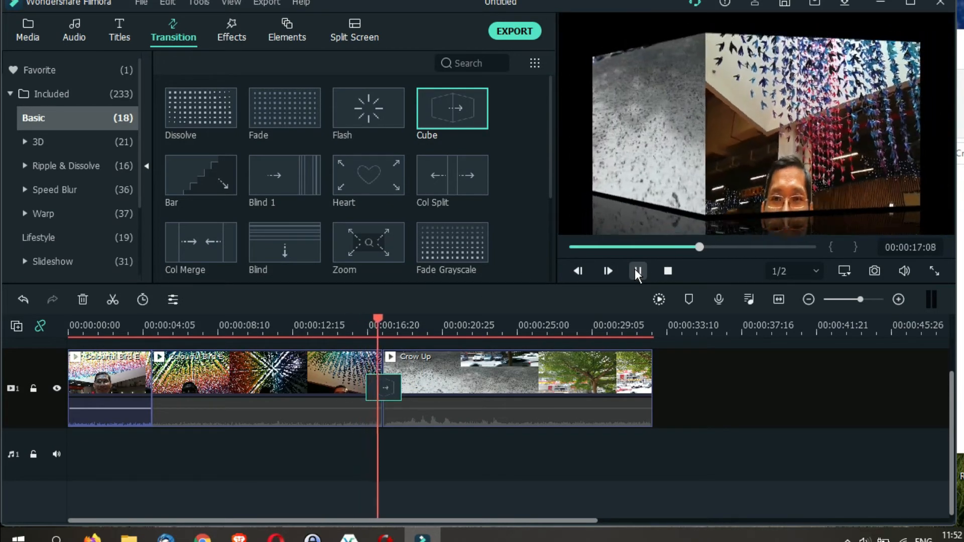
{"action": "left_click", "coordinate": [637, 272]}
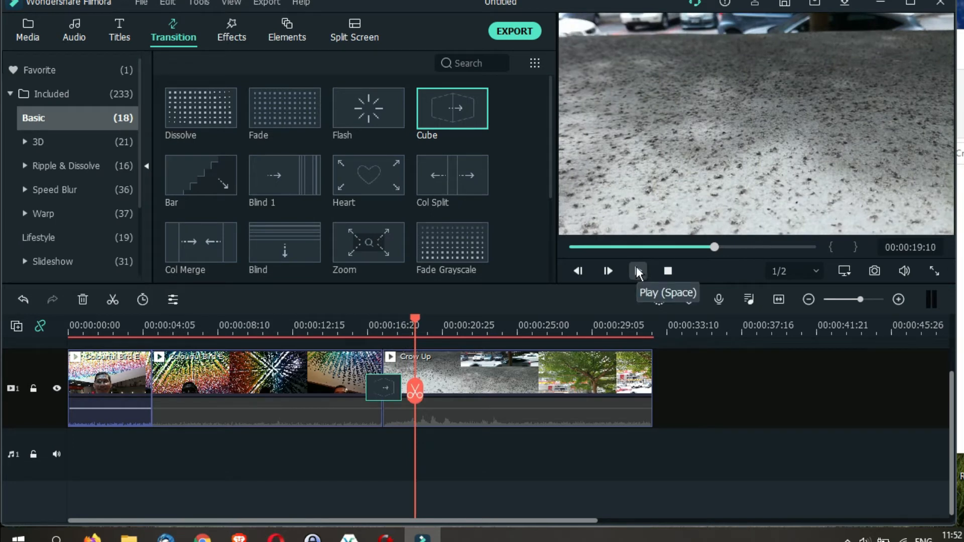
Step: Lengthen the Cube transition by pulling its start earlier on the timeline, and play the longer transition
{"action": "left_click", "coordinate": [549, 188]}
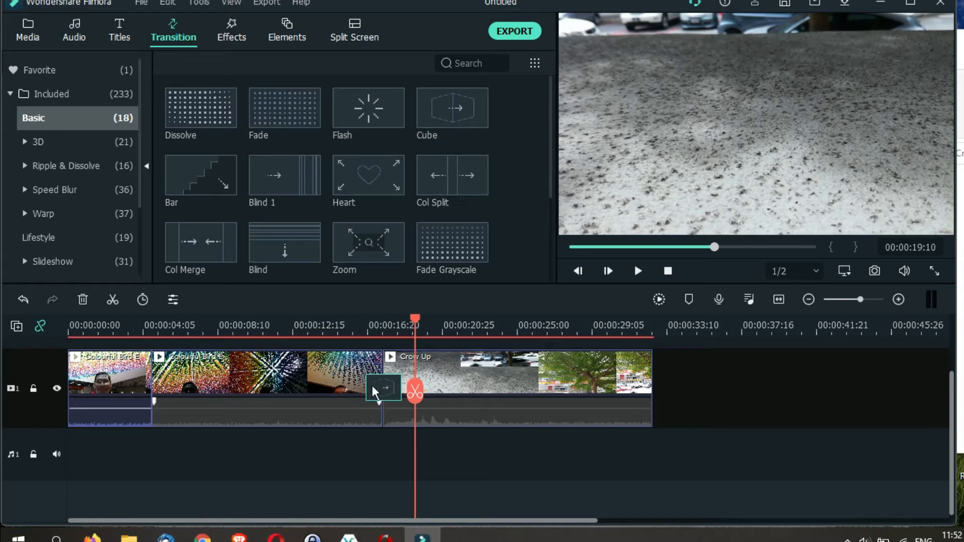
{"action": "left_click_drag", "start_coordinate": [366, 386], "coordinate": [325, 386]}
{"action": "left_click", "coordinate": [319, 329]}
{"action": "left_click", "coordinate": [637, 271]}
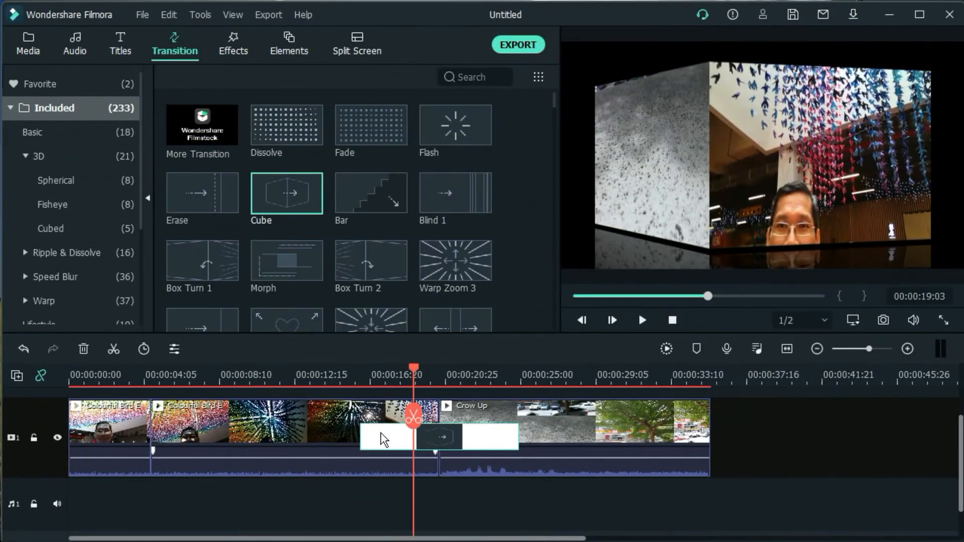
Step: Delete the lengthened Cube transition between the second Colourful Bird E clip and the Crow Up clip
{"action": "key", "text": "Delete"}
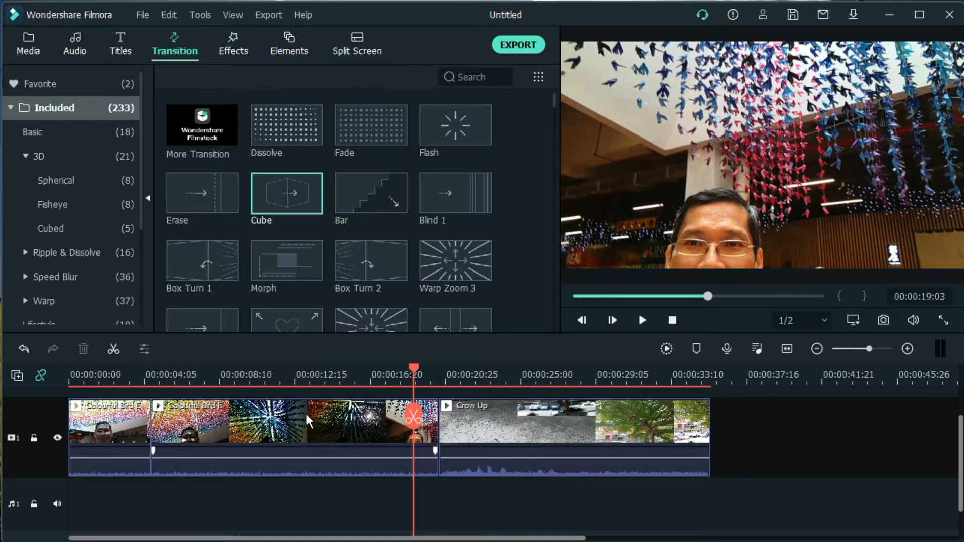
Step: Set the playback speed of the second Colourful Bird E clip to 2.00x
{"action": "left_click", "coordinate": [251, 422]}
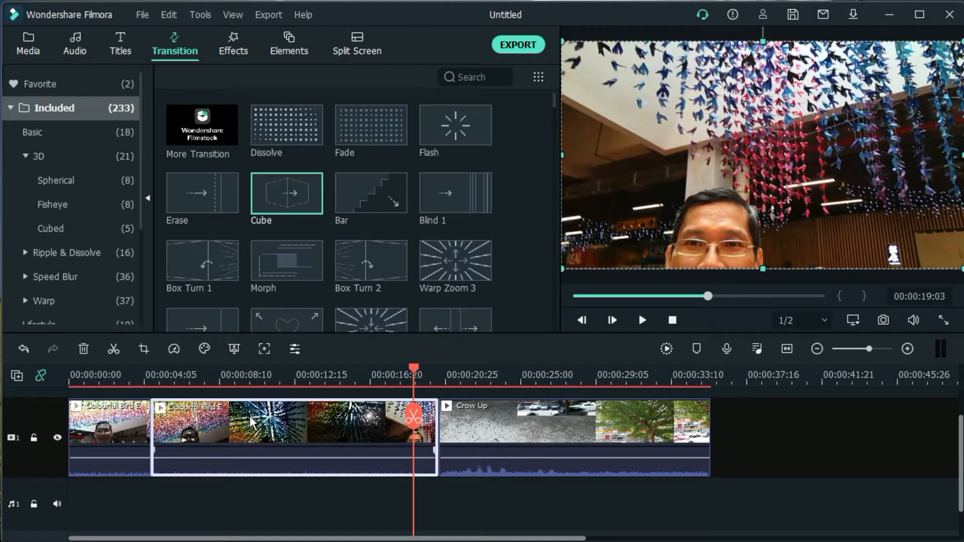
{"action": "right_click", "coordinate": [251, 422]}
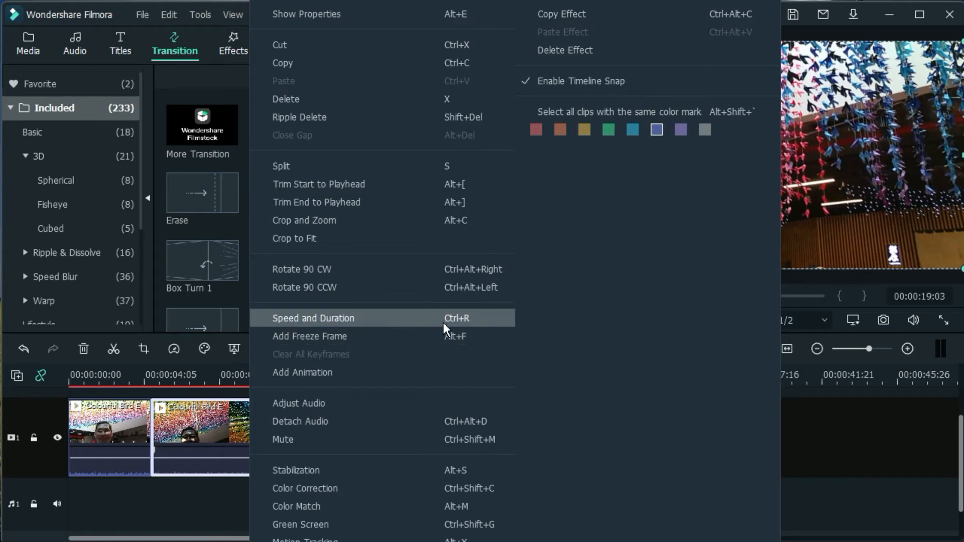
{"action": "left_click", "coordinate": [375, 321]}
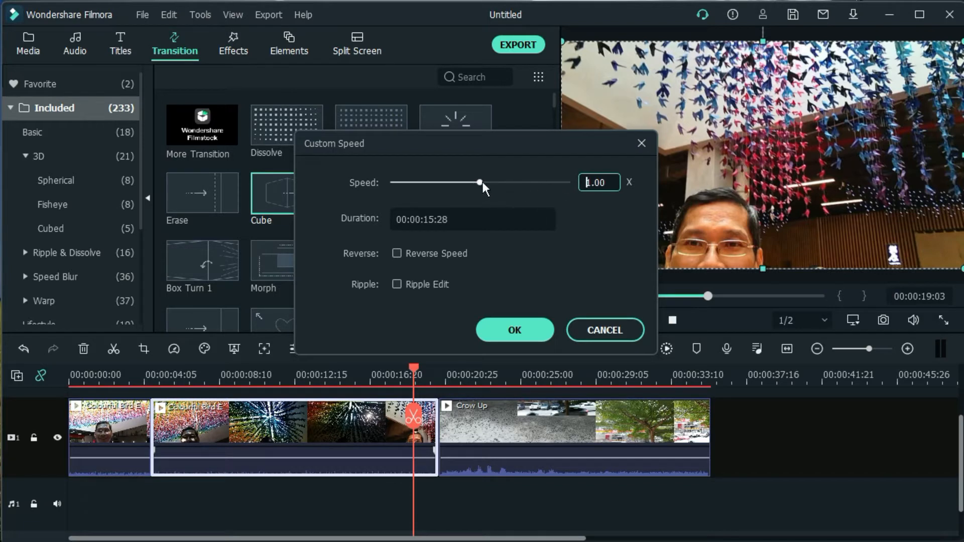
{"action": "left_click_drag", "start_coordinate": [481, 181], "coordinate": [487, 181]}
{"action": "double_click", "coordinate": [597, 182]}
{"action": "type", "text": "2"}
{"action": "left_click", "coordinate": [481, 183]}
{"action": "left_click_drag", "start_coordinate": [481, 183], "coordinate": [457, 182]}
{"action": "left_click_drag", "start_coordinate": [456, 182], "coordinate": [459, 182]}
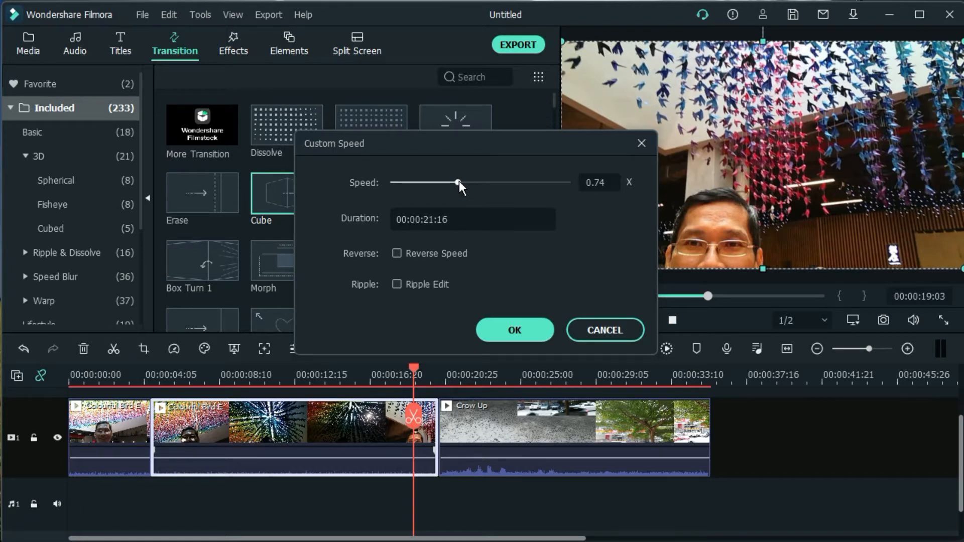
{"action": "key", "text": "Tab"}
{"action": "type", "text": "2"}
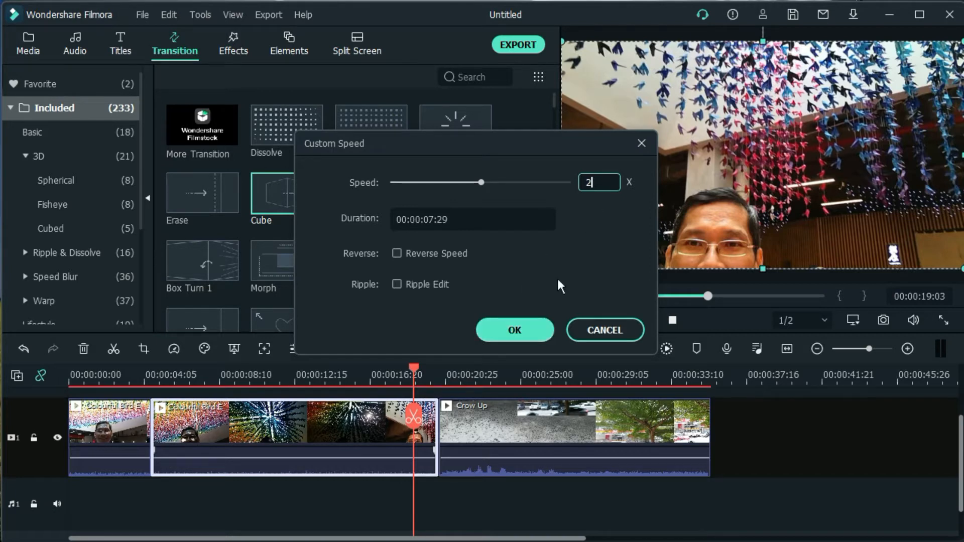
{"action": "left_click", "coordinate": [514, 330]}
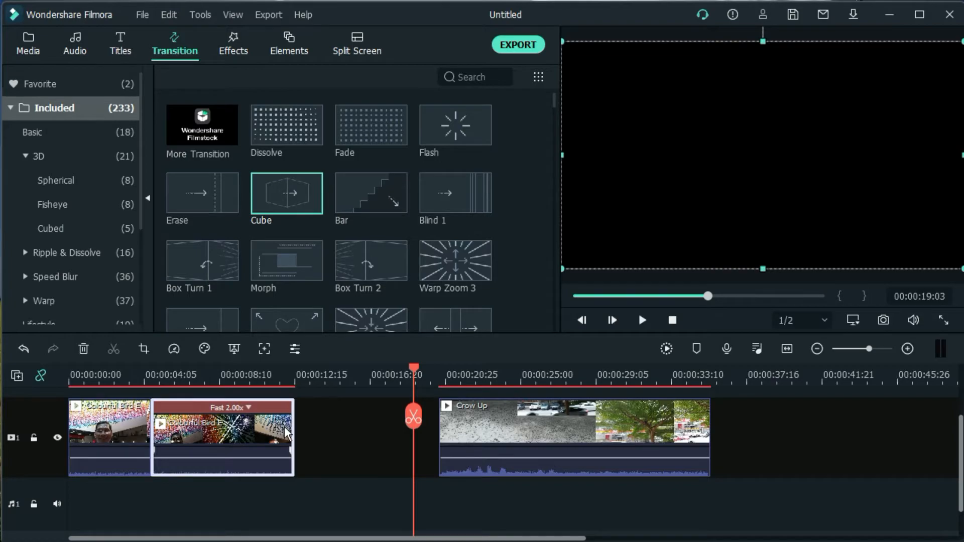
Step: Play the sped-up Colourful Bird E clip from 00:00:06:06, and undo its speed change
{"action": "left_click", "coordinate": [181, 380]}
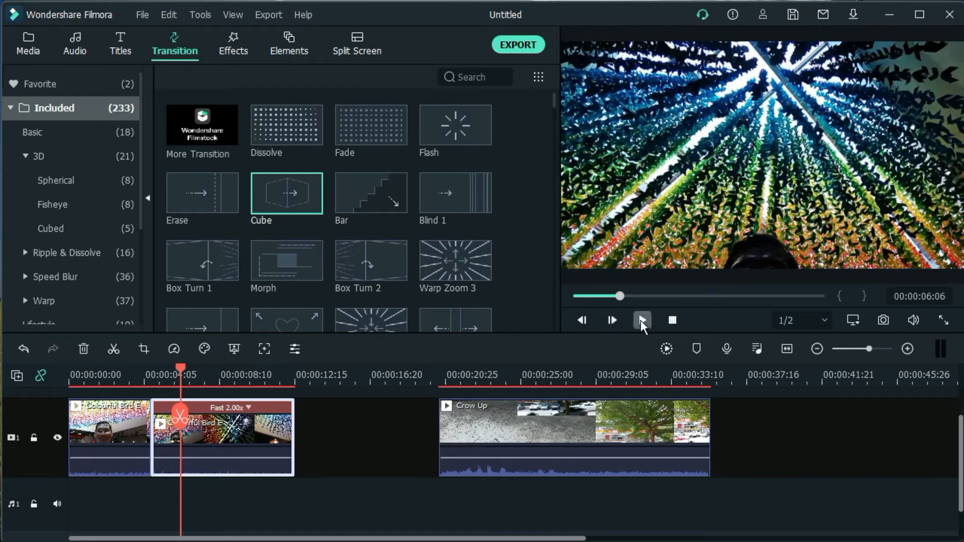
{"action": "left_click", "coordinate": [641, 320]}
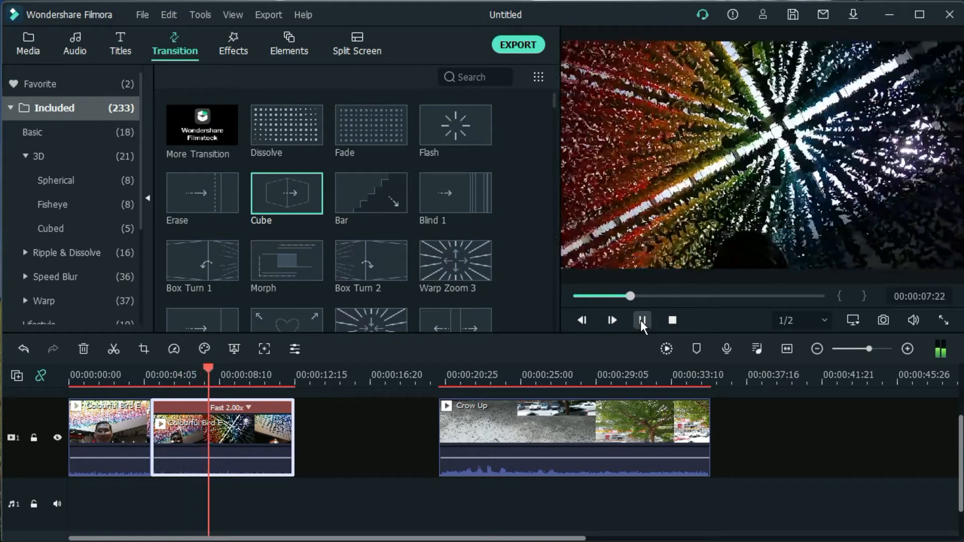
{"action": "left_click", "coordinate": [641, 321]}
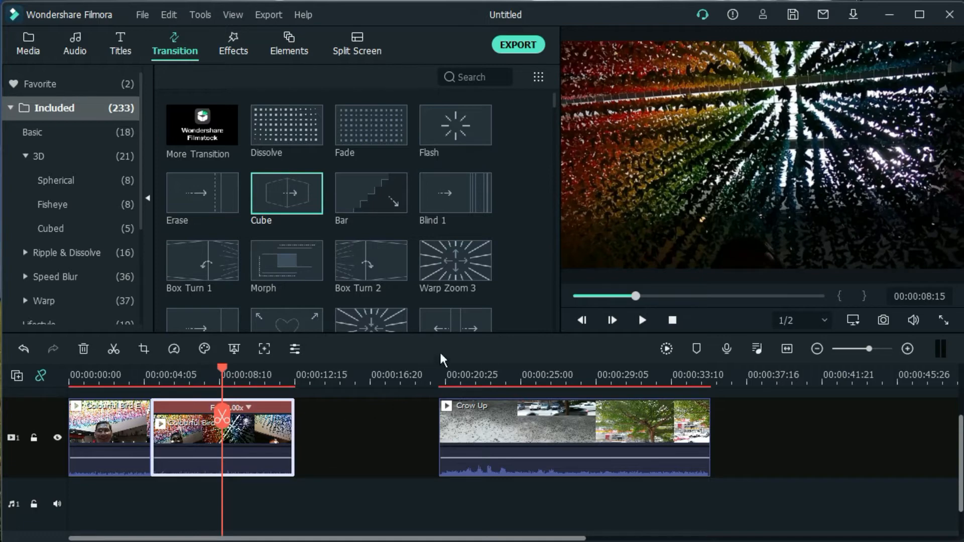
{"action": "key", "text": "ctrl+z"}
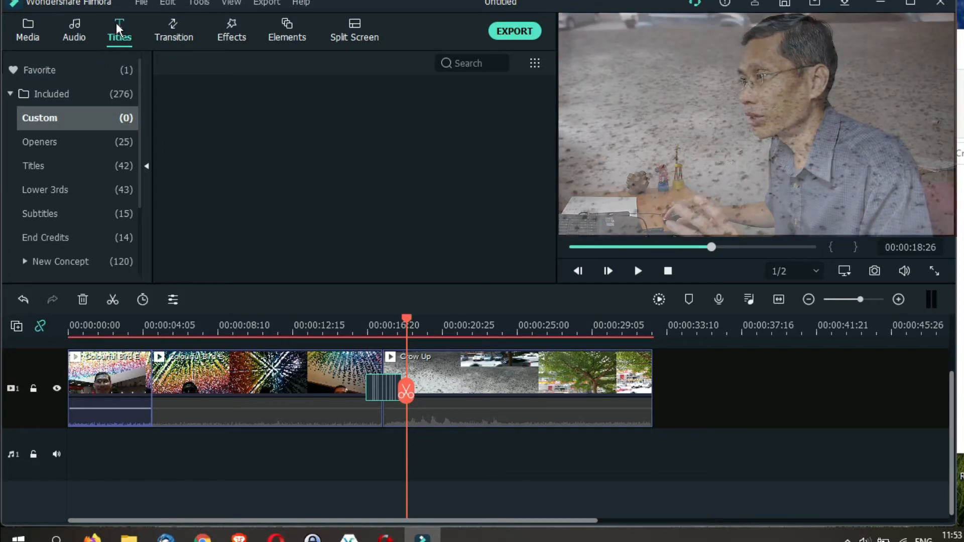
Step: Place the Credit 1 end credits title on the video track directly after the Crow Up clip, and play its beginning
{"action": "left_click", "coordinate": [68, 166]}
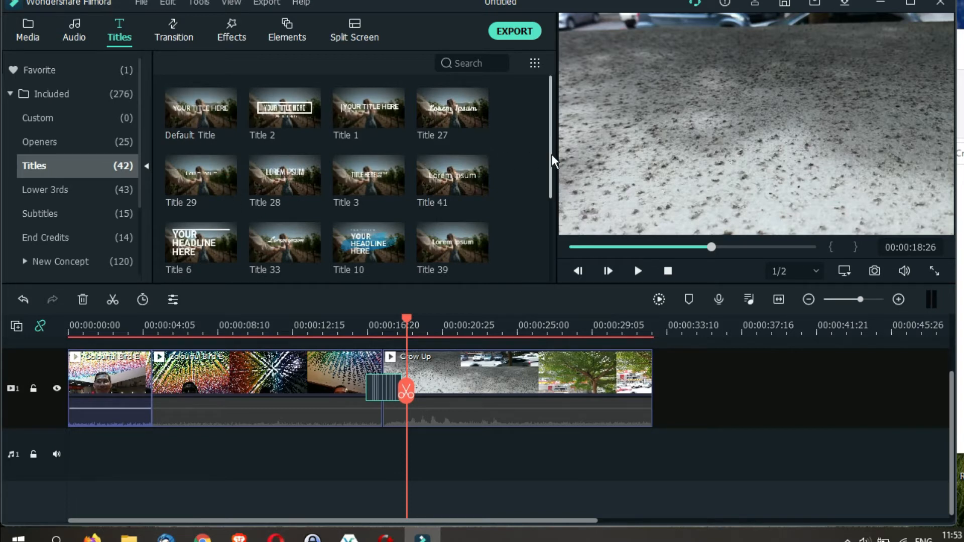
{"action": "left_click_drag", "start_coordinate": [551, 155], "coordinate": [550, 202]}
{"action": "left_click", "coordinate": [62, 194]}
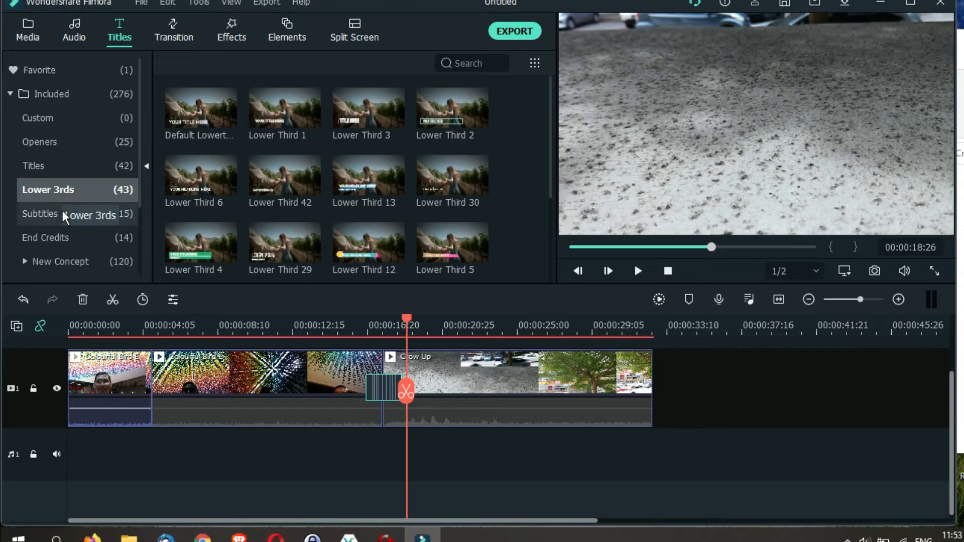
{"action": "left_click", "coordinate": [68, 238]}
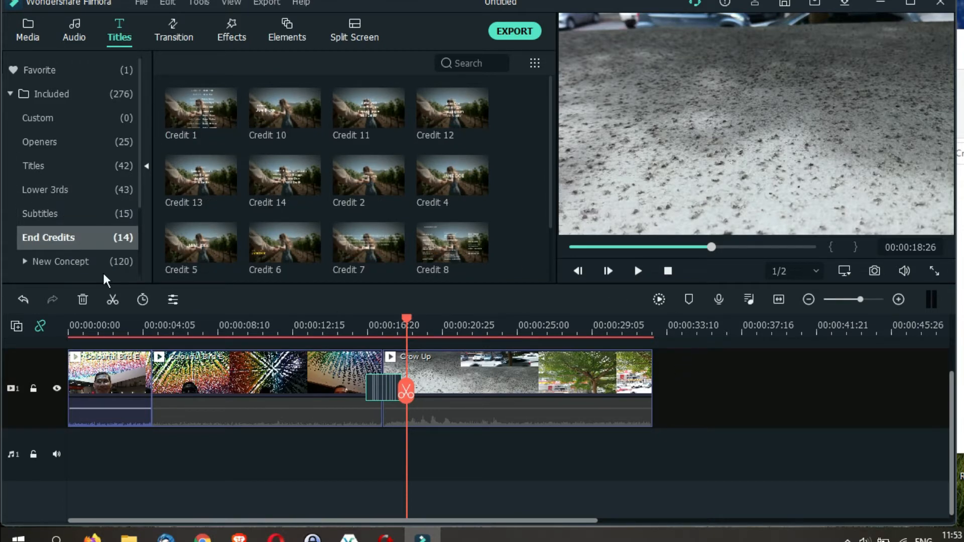
{"action": "mouse_move", "coordinate": [185, 123]}
{"action": "left_click_drag", "start_coordinate": [185, 122], "coordinate": [659, 390]}
{"action": "left_click", "coordinate": [647, 328]}
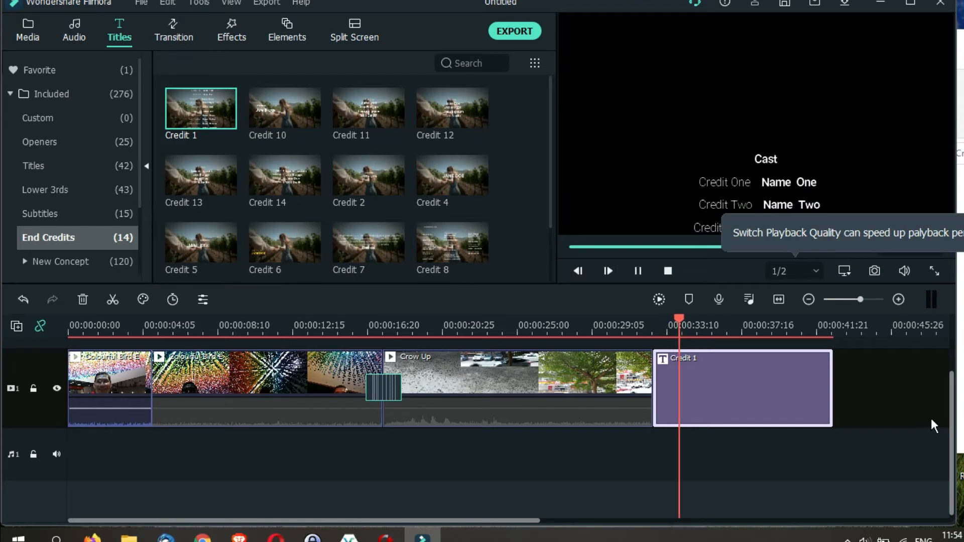
{"action": "key", "text": "space"}
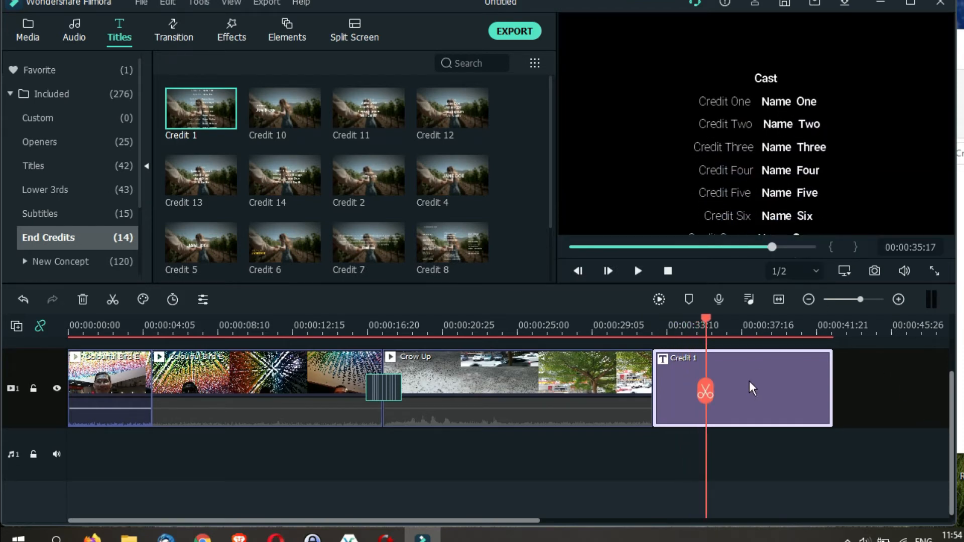
Step: Change "One" to "James" and "Two" to "Bond" in the name column of the Credit 1 title's first two cast lines
{"action": "left_click", "coordinate": [787, 107]}
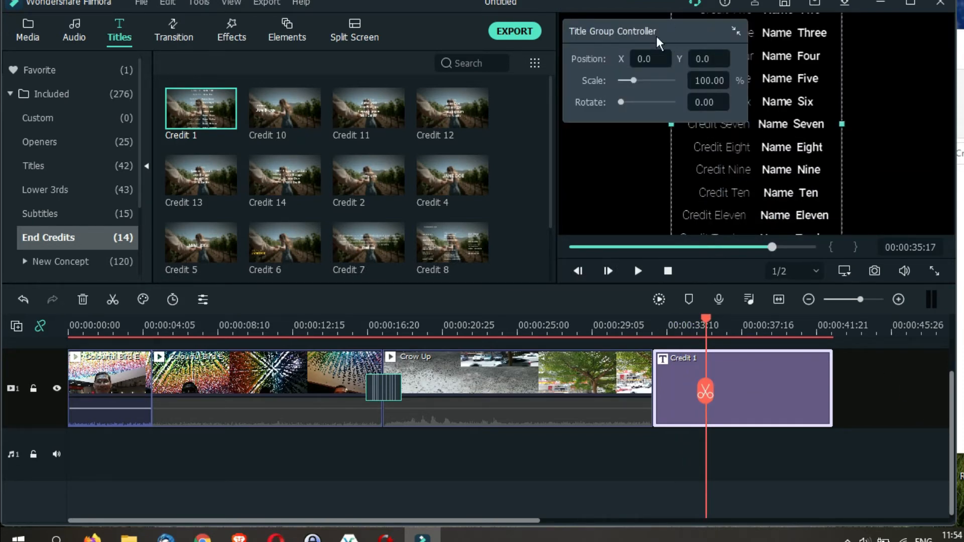
{"action": "left_click_drag", "start_coordinate": [646, 34], "coordinate": [570, 2]}
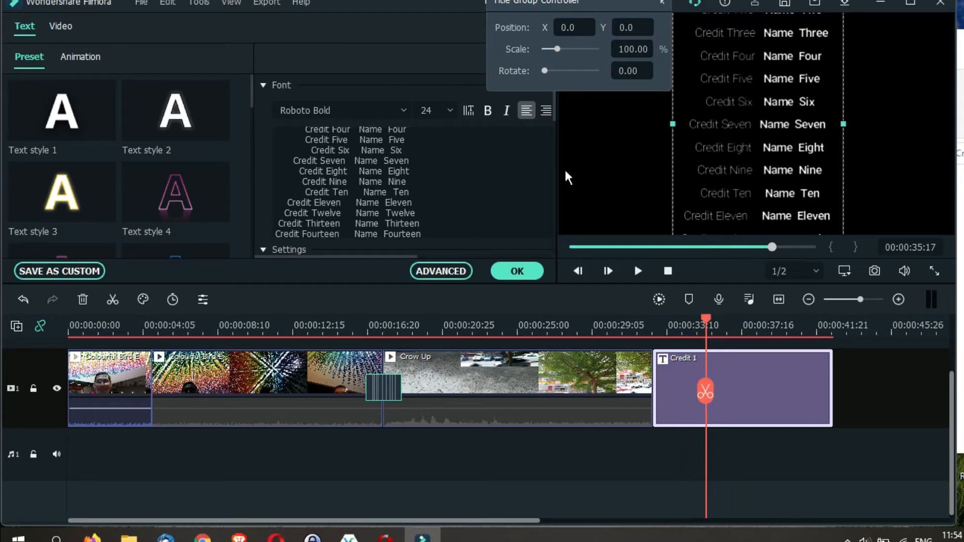
{"action": "left_click", "coordinate": [434, 169]}
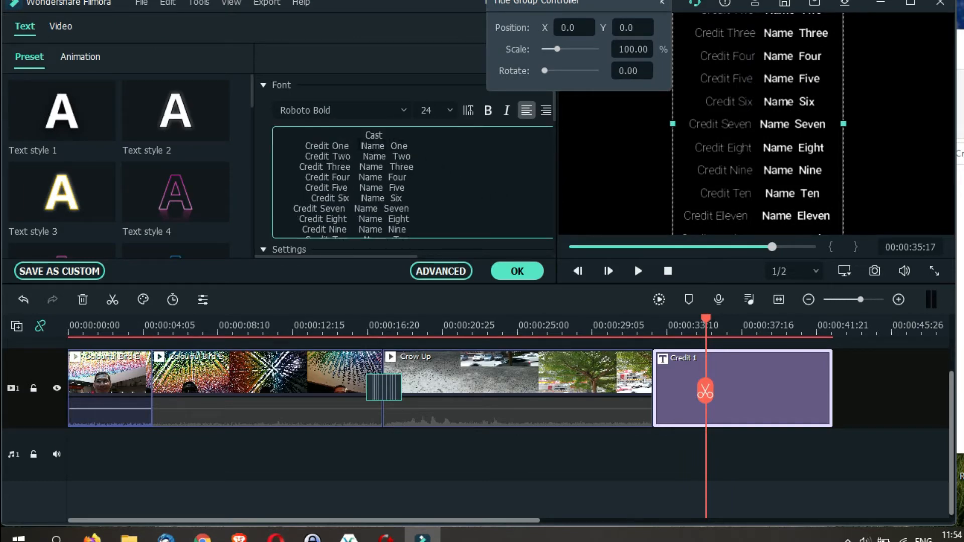
{"action": "left_click", "coordinate": [362, 146]}
{"action": "left_click_drag", "start_coordinate": [390, 146], "coordinate": [445, 150]}
{"action": "type", "text": "JAmes"}
{"action": "left_click_drag", "start_coordinate": [392, 156], "coordinate": [409, 156]}
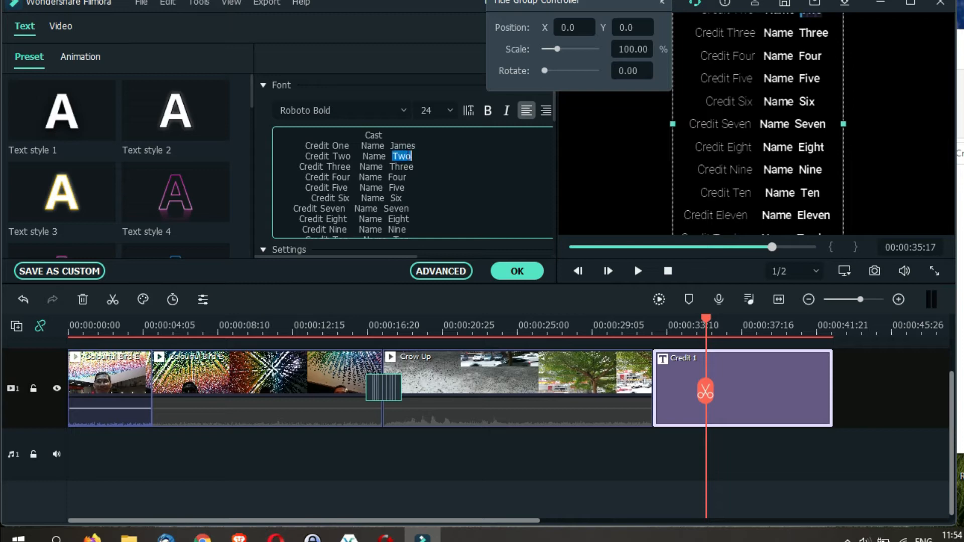
{"action": "type", "text": "Bond"}
{"action": "left_click", "coordinate": [513, 270]}
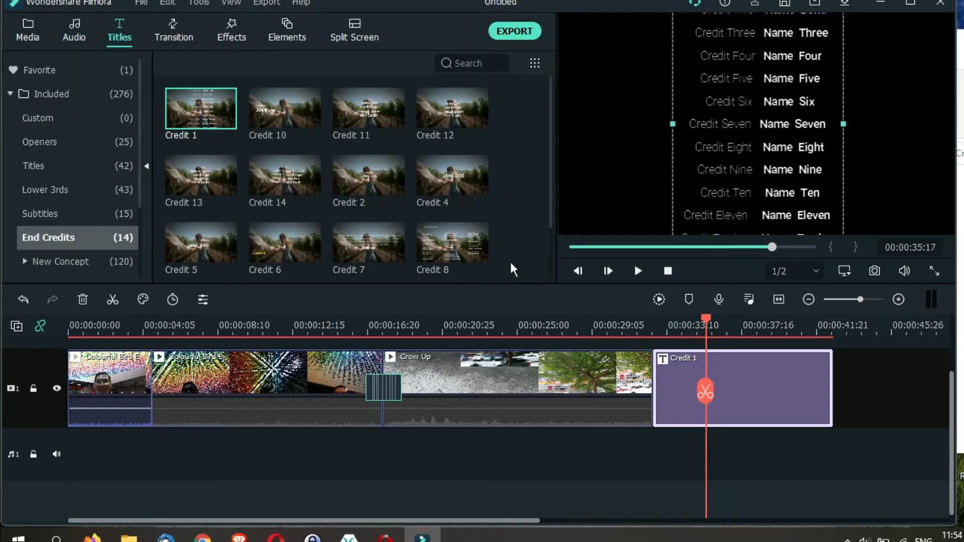
Step: Play the edited end credits from 00:00:35:07 to check the changed names
{"action": "left_click_drag", "start_coordinate": [777, 253], "coordinate": [773, 254]}
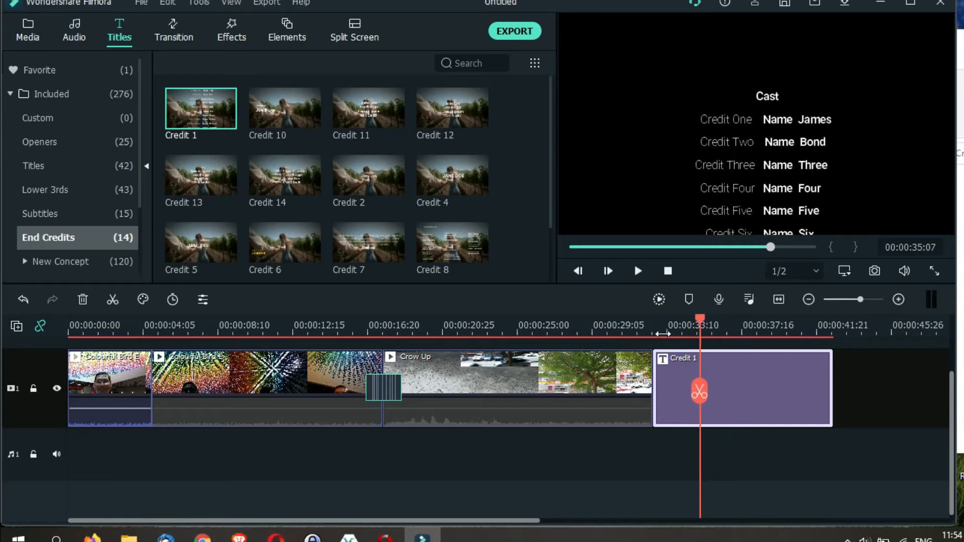
{"action": "key", "text": "space"}
{"action": "key", "text": "space"}
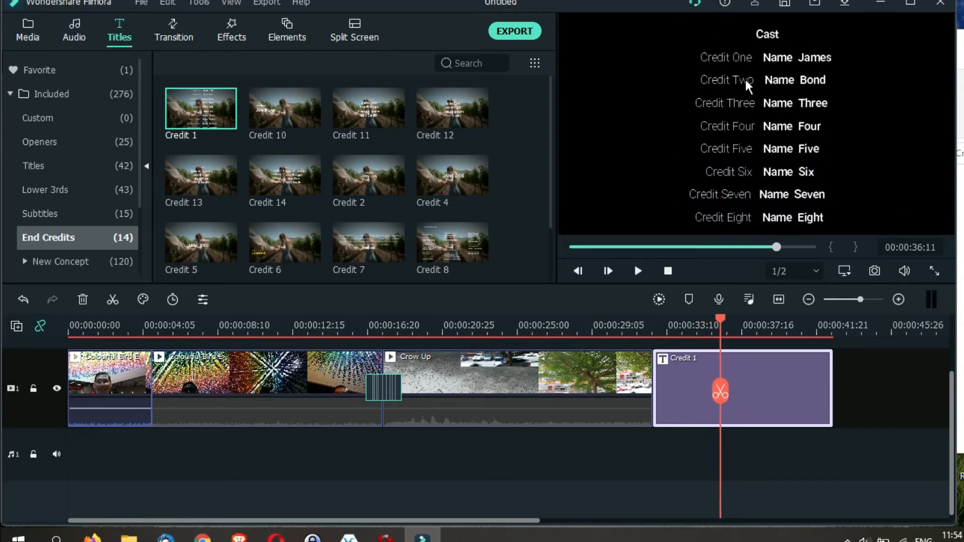
Step: Replace the word "Credit" with "Main Actor" in the first cast line of the Credit 1 title
{"action": "double_click", "coordinate": [679, 387]}
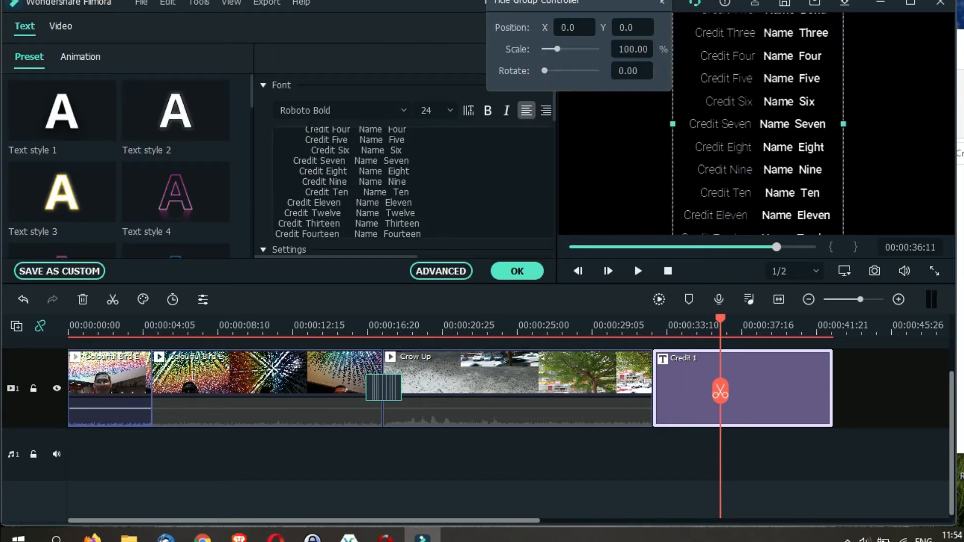
{"action": "scroll", "coordinate": [337, 159], "scroll_direction": "up", "scroll_amount": 2}
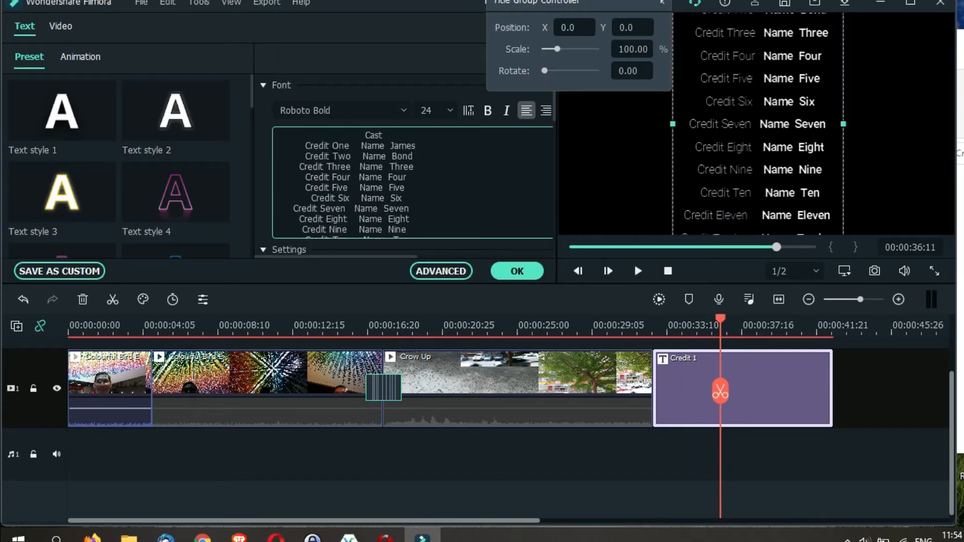
{"action": "double_click", "coordinate": [329, 145]}
{"action": "type", "text": "Main Actor"}
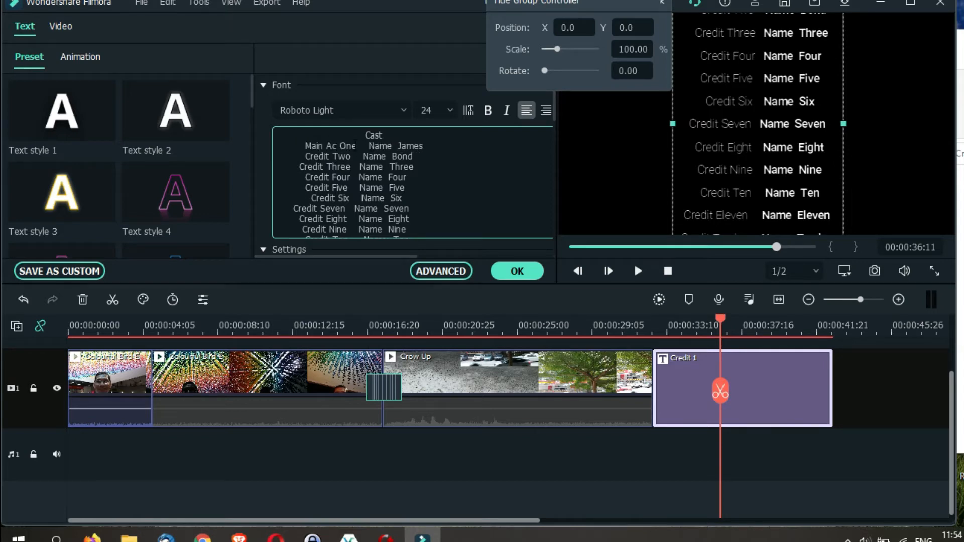
{"action": "left_click", "coordinate": [516, 271]}
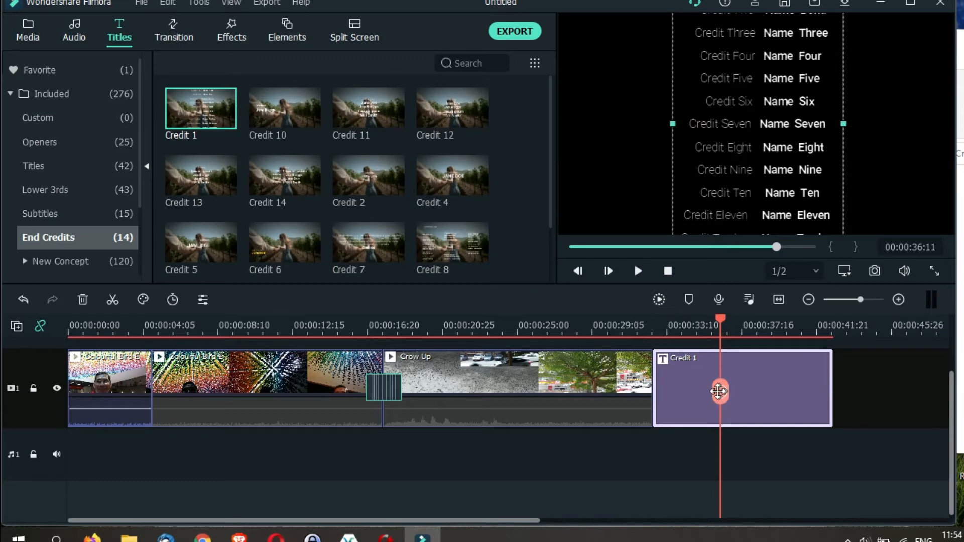
Step: Show the cast lines of the Credit 1 title at 00:00:34:22, and add a second video track to the timeline
{"action": "left_click_drag", "start_coordinate": [719, 392], "coordinate": [694, 391]}
{"action": "left_click", "coordinate": [60, 261]}
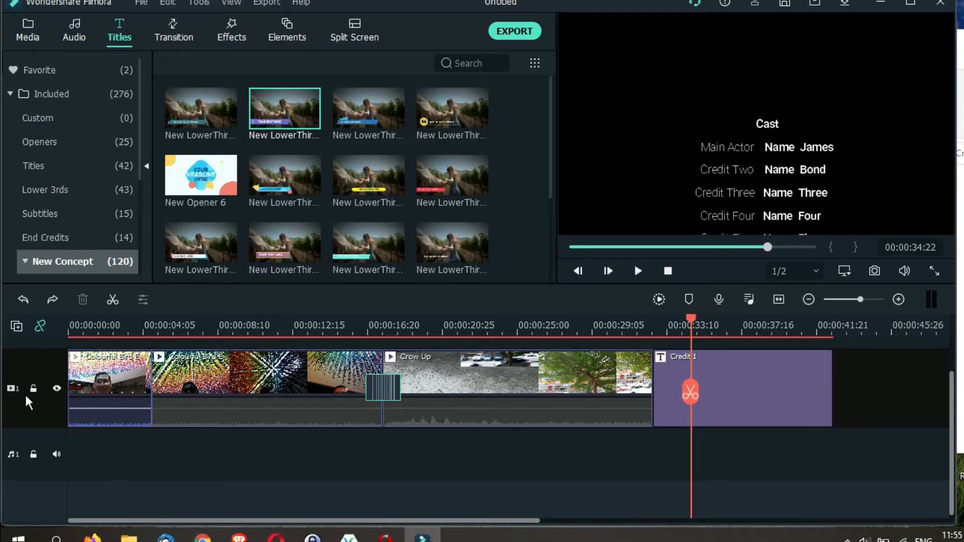
{"action": "right_click", "coordinate": [42, 414]}
{"action": "left_click", "coordinate": [52, 288]}
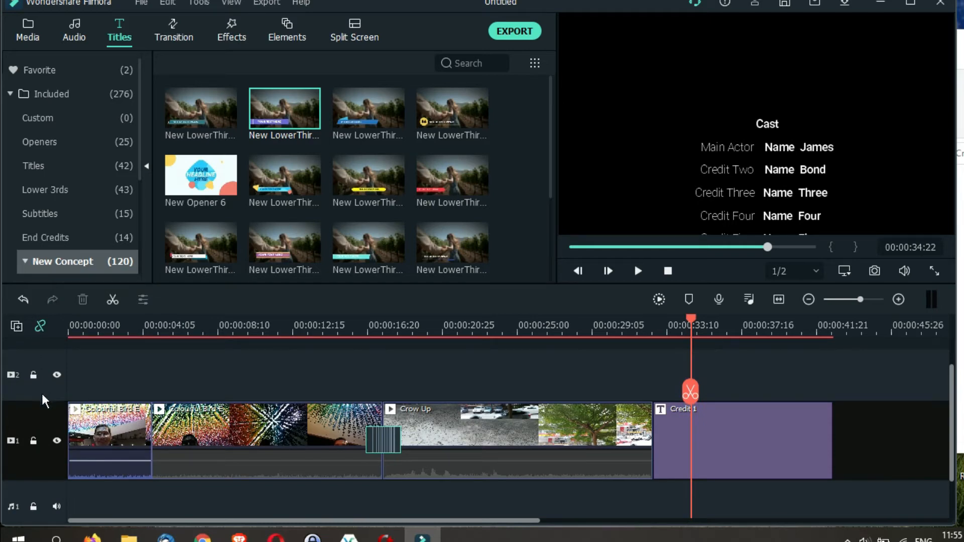
Step: Set the height of the timeline tracks to Normal
{"action": "right_click", "coordinate": [41, 396]}
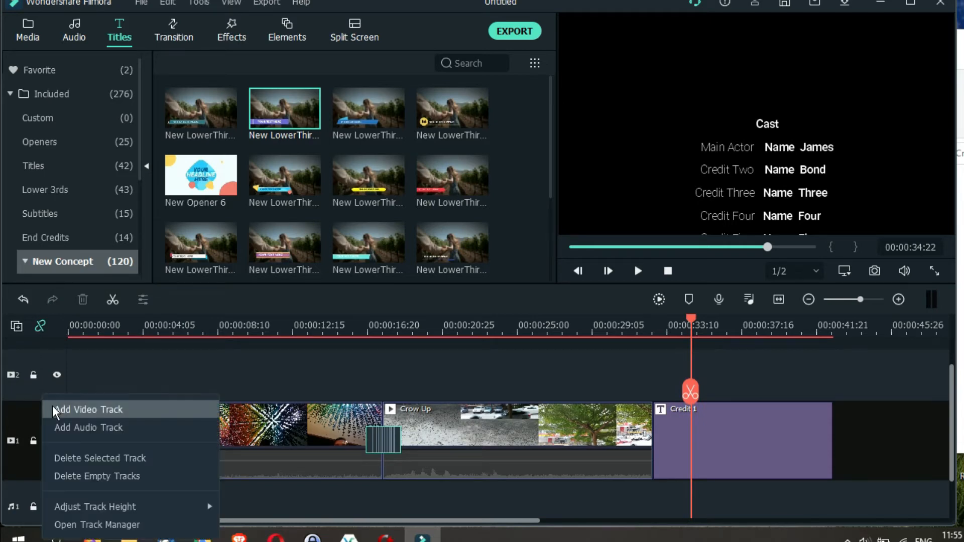
{"action": "left_click", "coordinate": [25, 411]}
{"action": "right_click", "coordinate": [25, 411]}
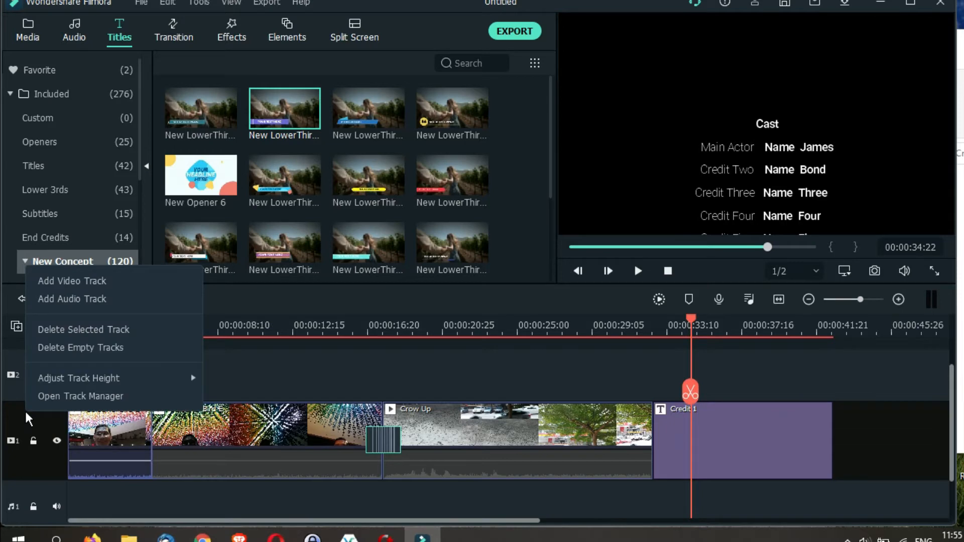
{"action": "mouse_move", "coordinate": [56, 384]}
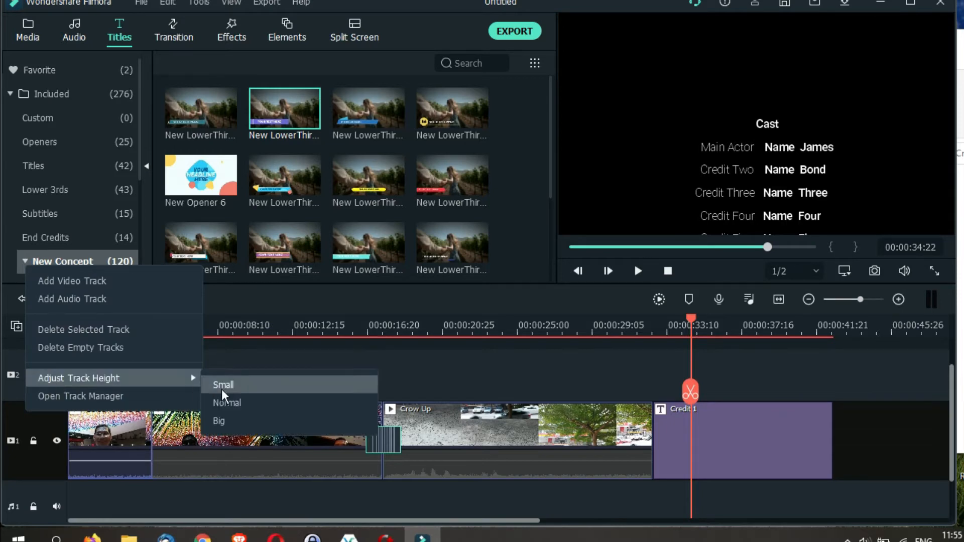
{"action": "left_click", "coordinate": [224, 402]}
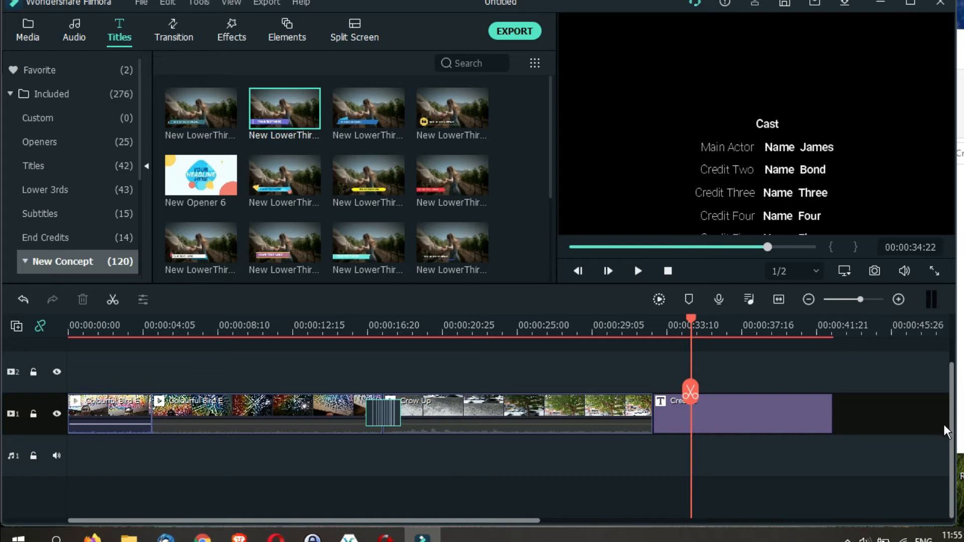
Step: Place the New LowerThirds 2 title from New Concept on video track 2 just after 00:00:09:11, above the second bird clip, and play it
{"action": "left_click_drag", "start_coordinate": [952, 430], "coordinate": [959, 399]}
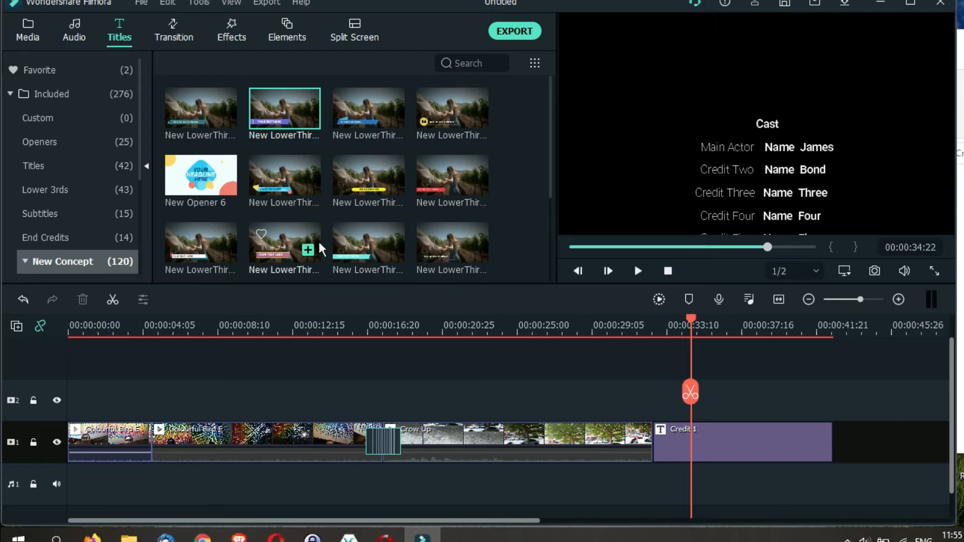
{"action": "left_click_drag", "start_coordinate": [285, 104], "coordinate": [243, 381]}
{"action": "left_click", "coordinate": [238, 331]}
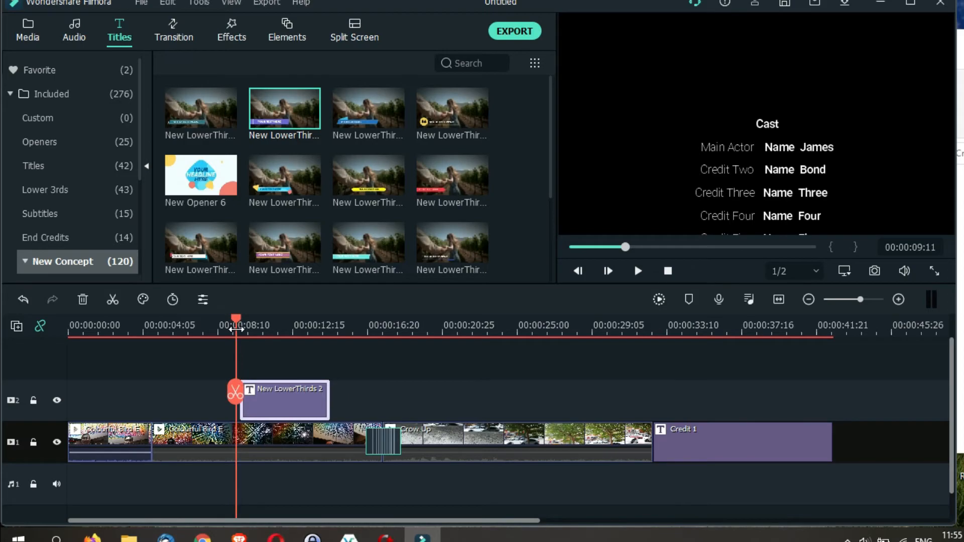
{"action": "key", "text": "space"}
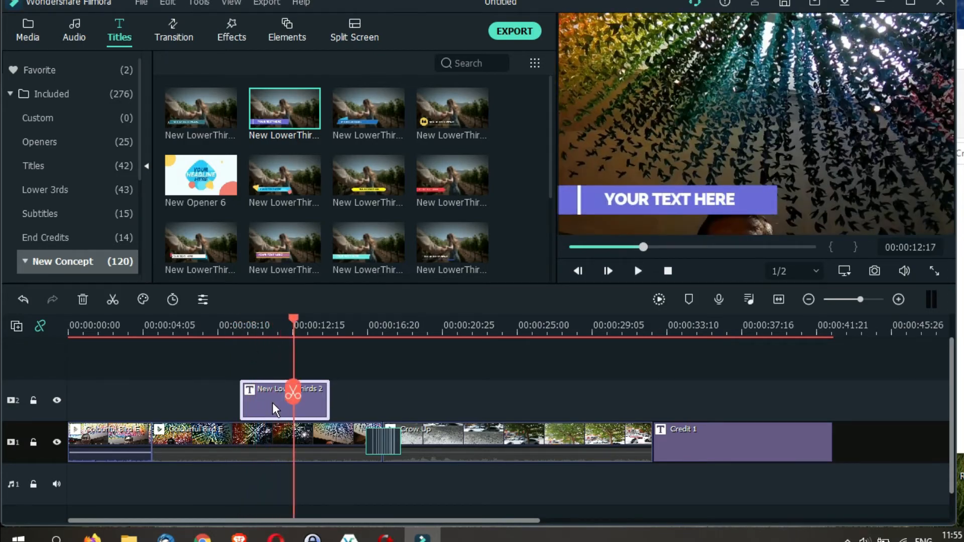
Step: Replace the placeholder text of the New LowerThirds 2 title with "Bird Exhibit"
{"action": "double_click", "coordinate": [272, 402]}
{"action": "left_click", "coordinate": [351, 134]}
{"action": "left_click_drag", "start_coordinate": [351, 134], "coordinate": [273, 134]}
{"action": "key", "text": "BackSpace"}
{"action": "type", "text": "Bi"}
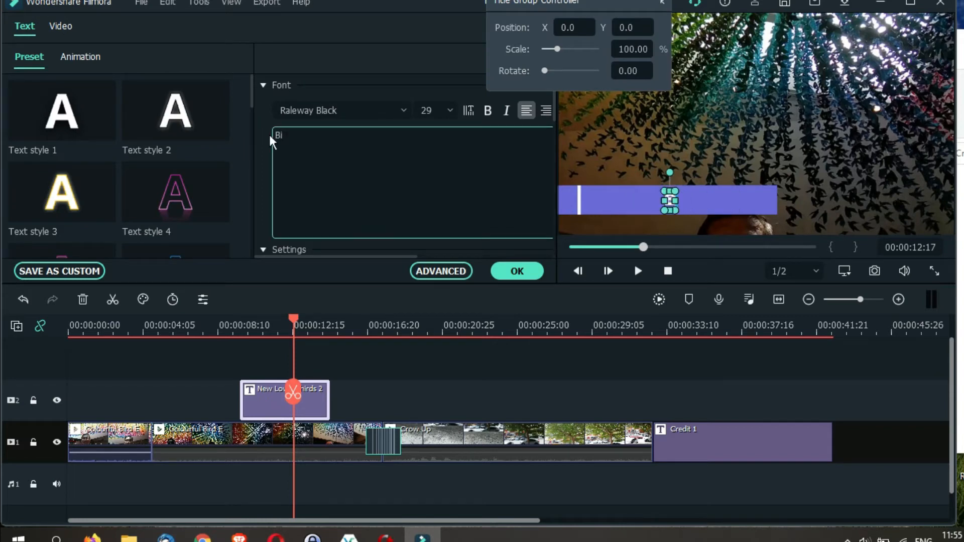
{"action": "type", "text": "rd Ex"}
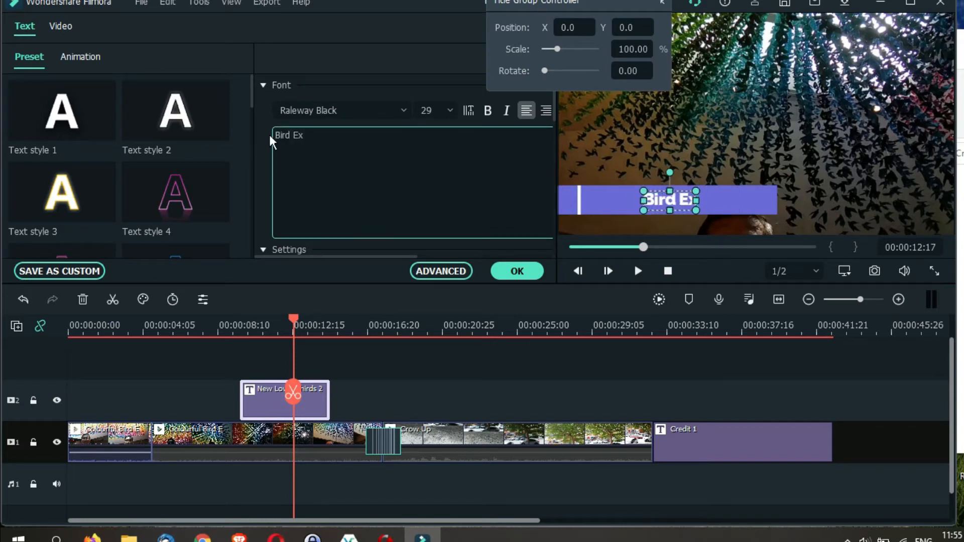
{"action": "type", "text": "hibit"}
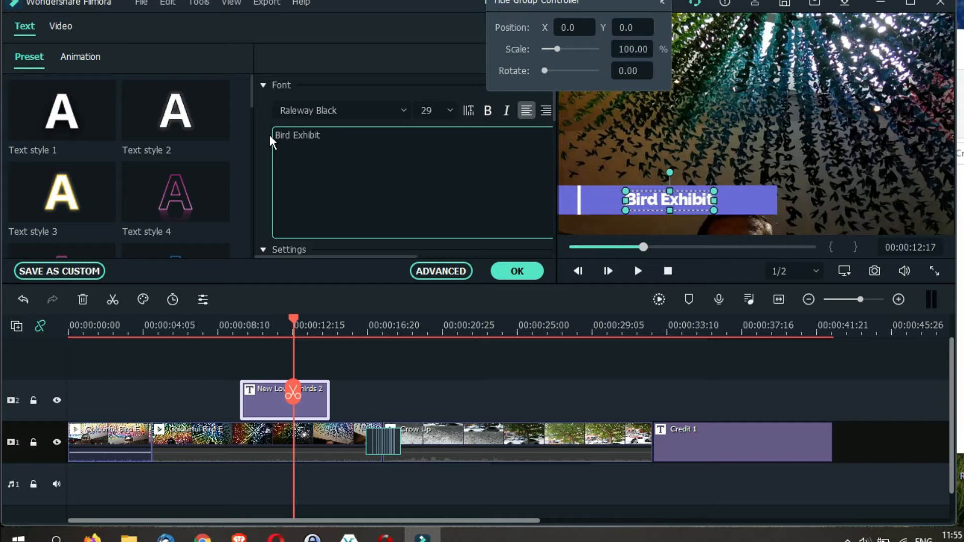
{"action": "left_click", "coordinate": [516, 271]}
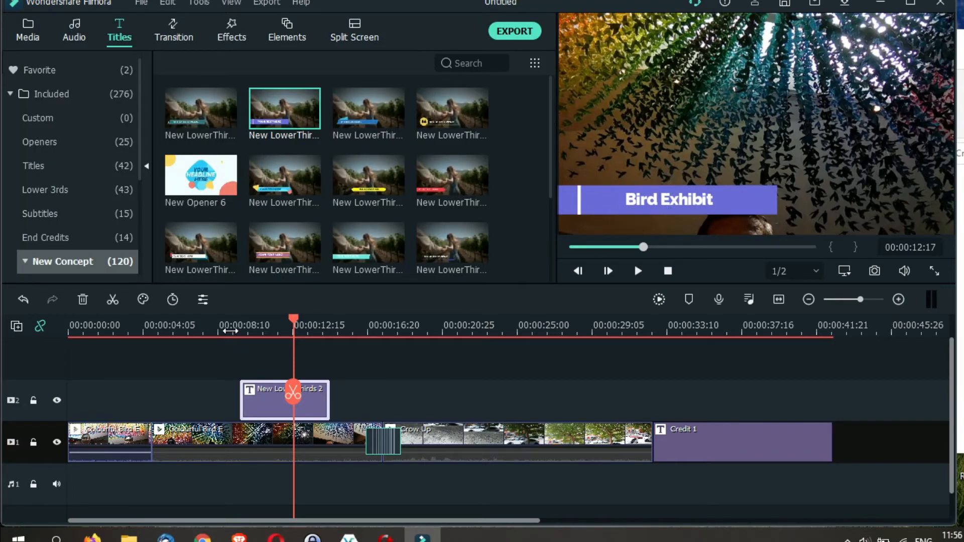
Step: Play the timeline from just before the lower-third title to check its new text
{"action": "left_click", "coordinate": [230, 331]}
{"action": "key", "text": "space"}
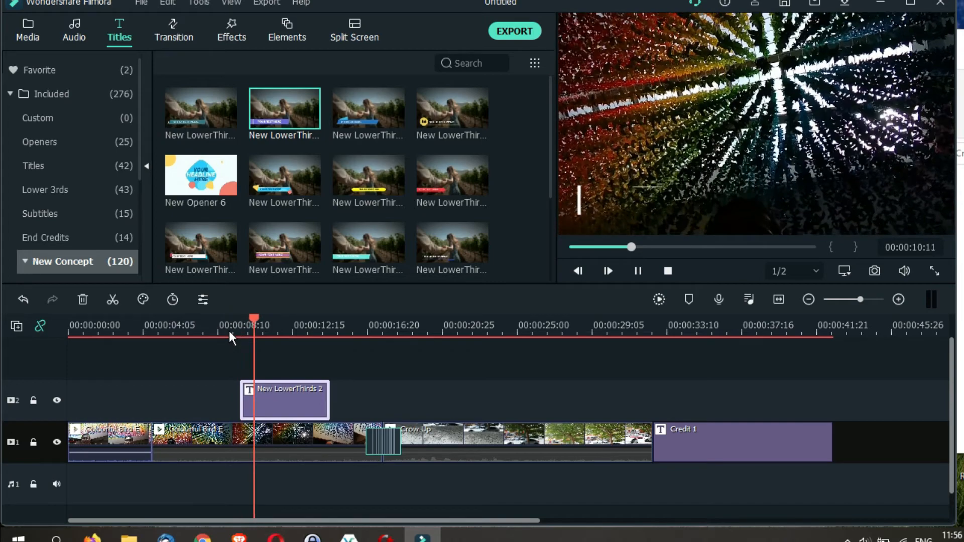
{"action": "key", "text": "space"}
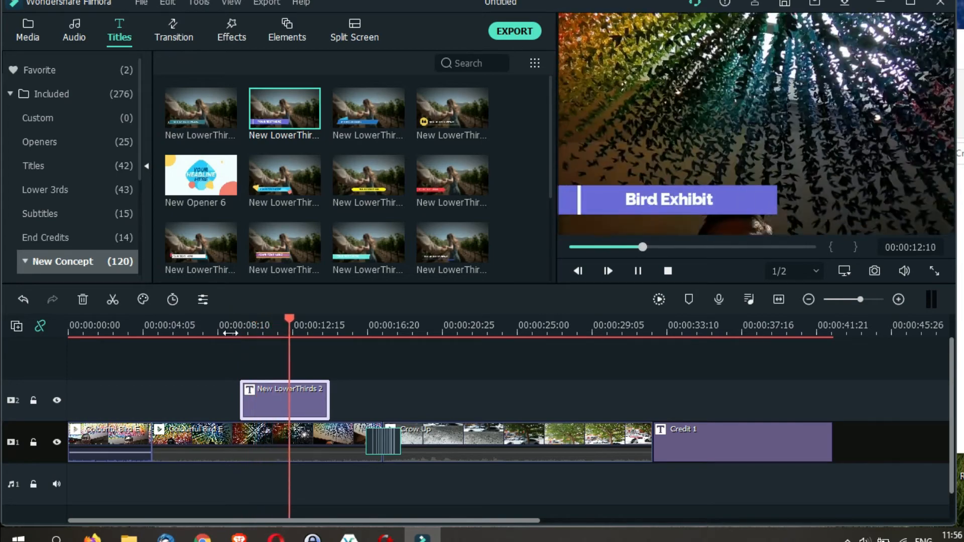
Step: In the advanced text editor, widen the Bird Exhibit text box and extend the text's opening animation to 00:00:02:06
{"action": "double_click", "coordinate": [267, 396]}
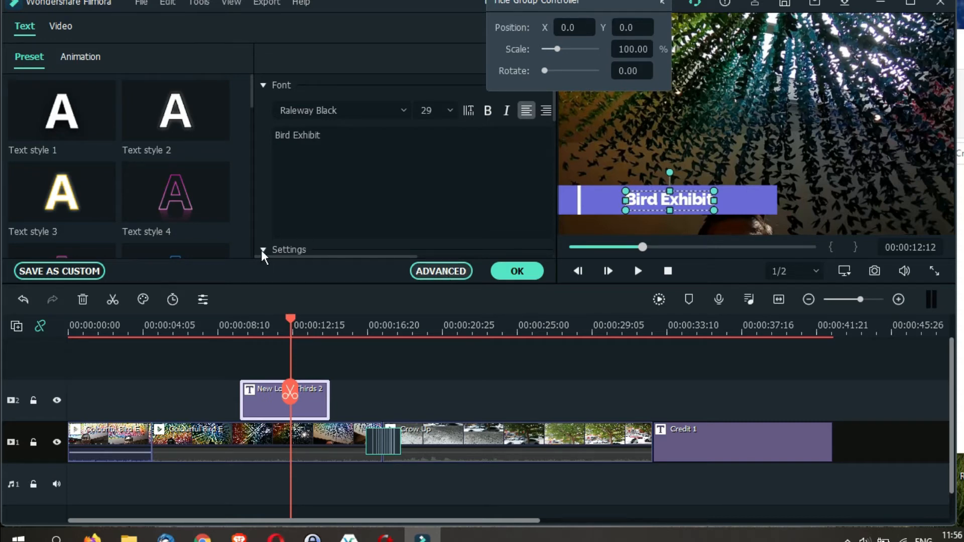
{"action": "left_click", "coordinate": [434, 270]}
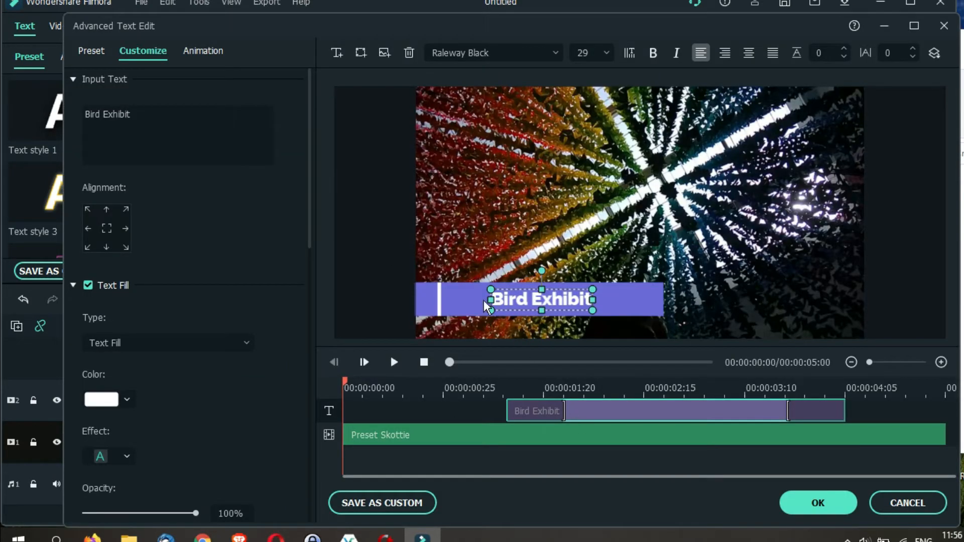
{"action": "left_click_drag", "start_coordinate": [486, 306], "coordinate": [472, 306]}
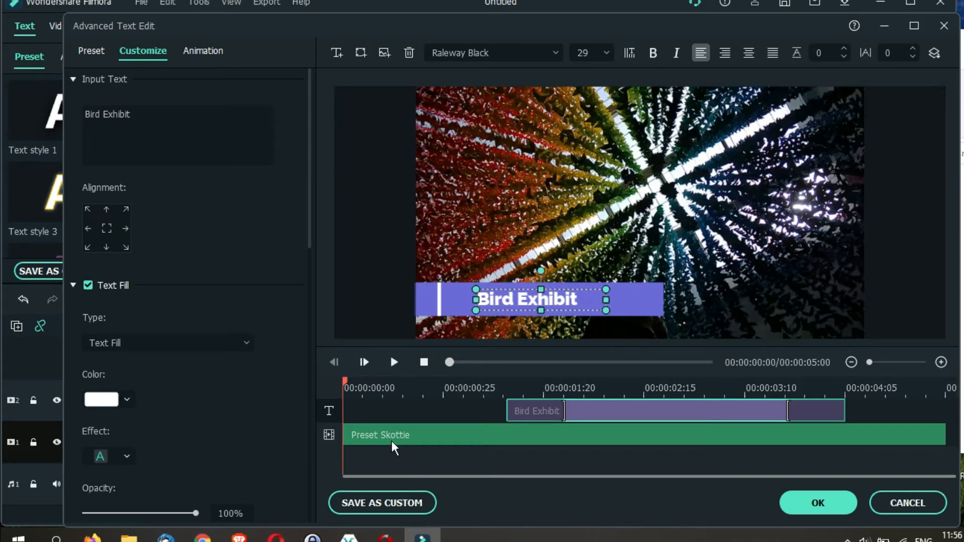
{"action": "left_click_drag", "start_coordinate": [567, 406], "coordinate": [609, 407]}
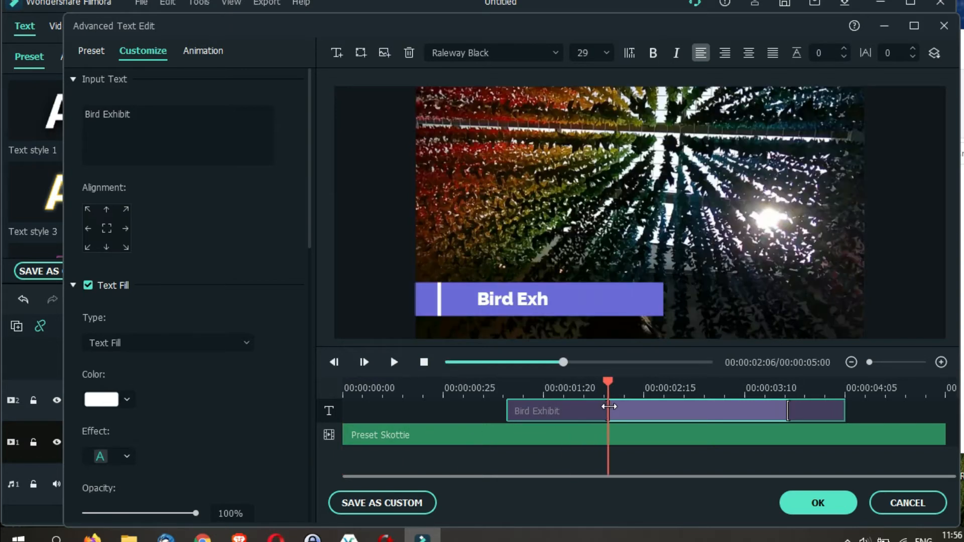
Step: Play the Bird Exhibit title from its start in the advanced editor, and apply the title changes
{"action": "left_click", "coordinate": [392, 361]}
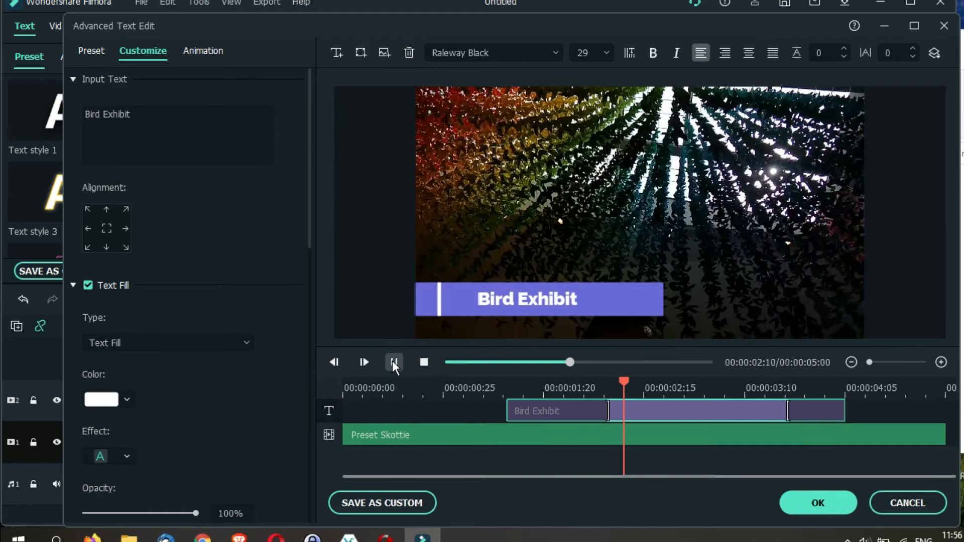
{"action": "left_click", "coordinate": [345, 388]}
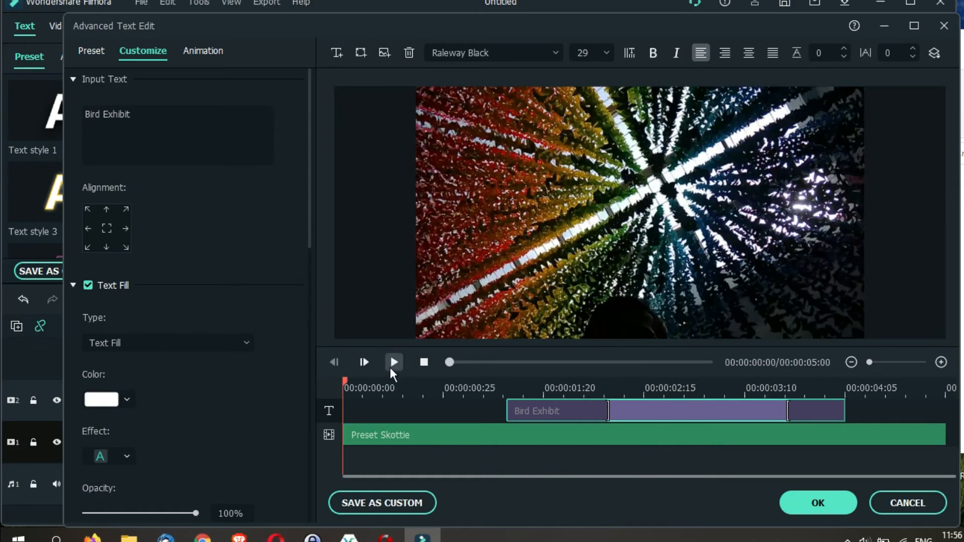
{"action": "left_click", "coordinate": [393, 362]}
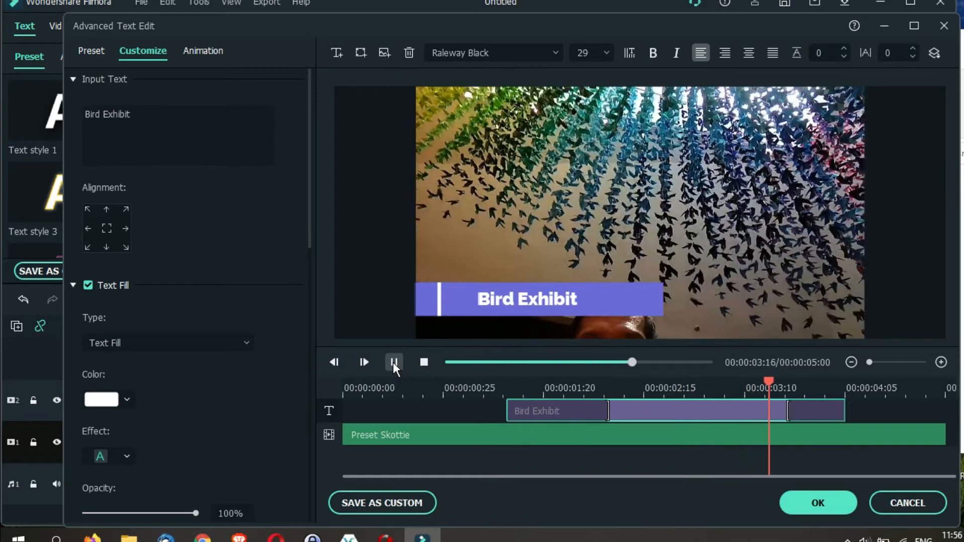
{"action": "left_click", "coordinate": [392, 363]}
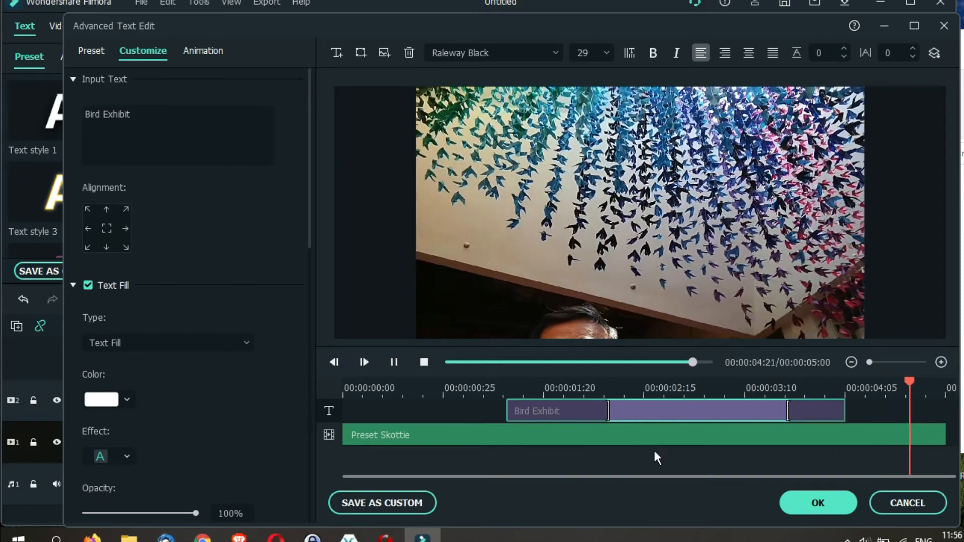
{"action": "left_click", "coordinate": [817, 502]}
{"action": "left_click", "coordinate": [516, 270]}
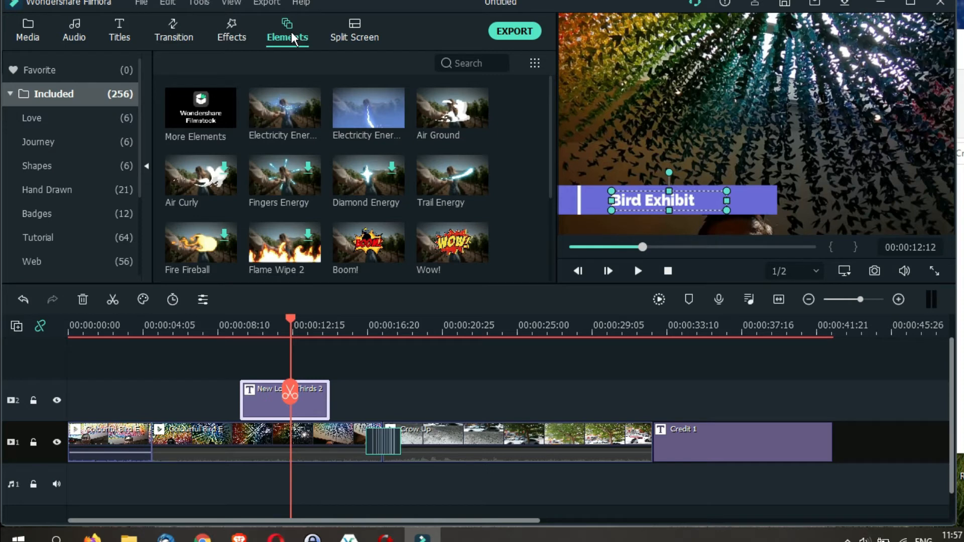
Step: Place Element Love 4 on video track 2 just after 00:00:22:05, above the Crow Up clip, and play it
{"action": "left_click", "coordinate": [58, 120]}
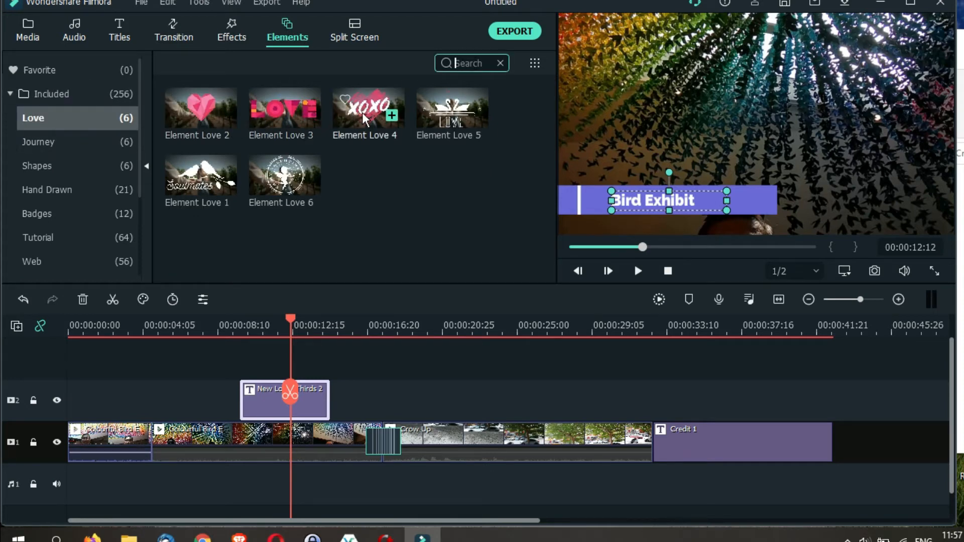
{"action": "left_click_drag", "start_coordinate": [369, 117], "coordinate": [465, 399]}
{"action": "left_click", "coordinate": [466, 332]}
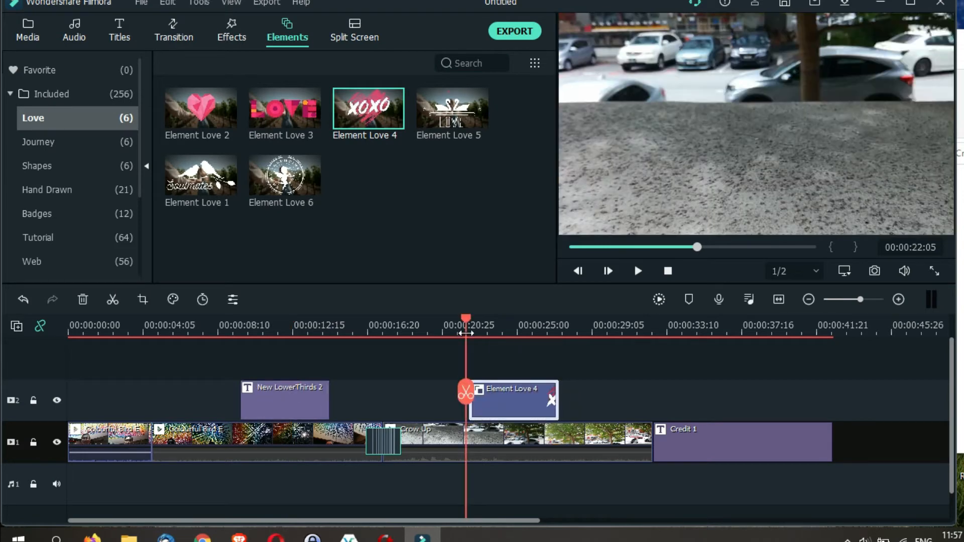
{"action": "key", "text": "space"}
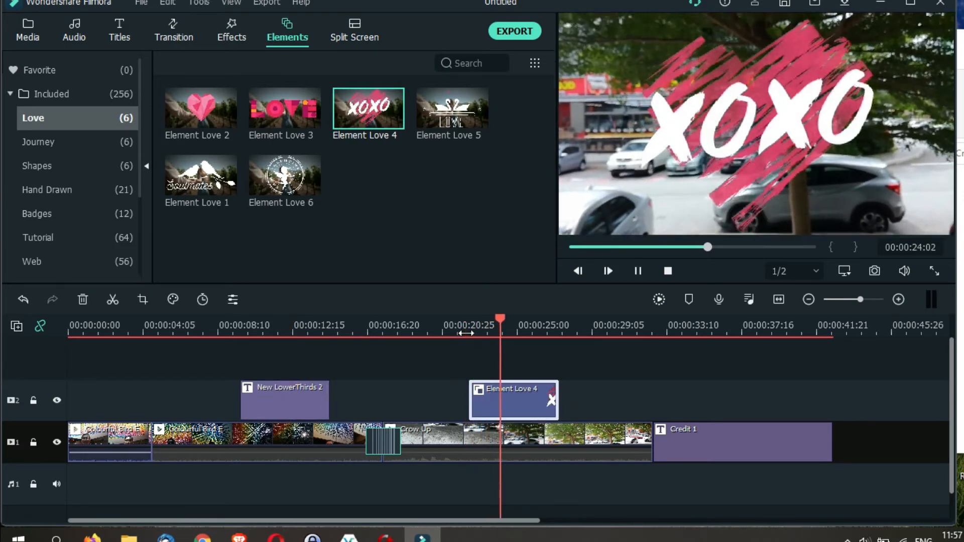
{"action": "key", "text": "space"}
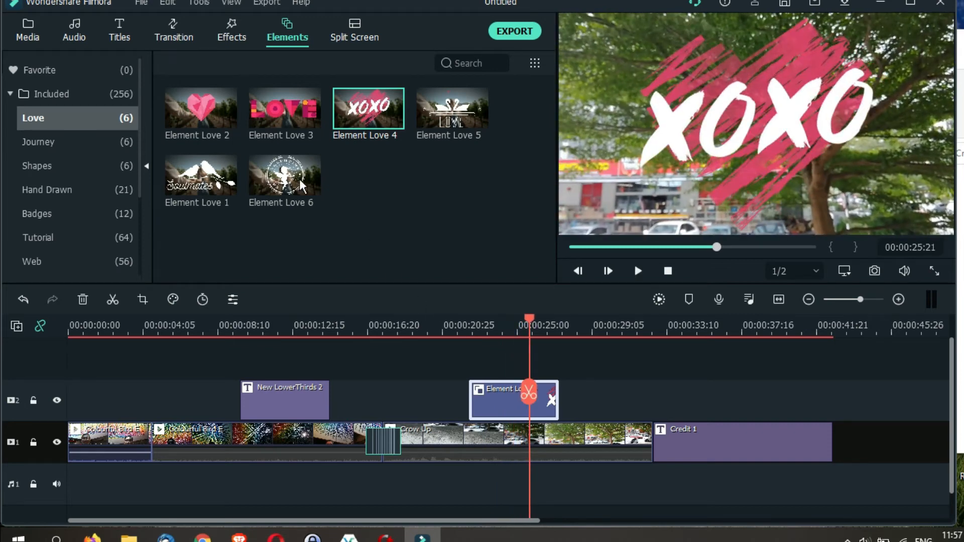
Step: Place the thin white left-pointing arrow from the Tutorial elements on video track 2 just after 00:00:29:17, and play it
{"action": "mouse_move", "coordinate": [209, 179]}
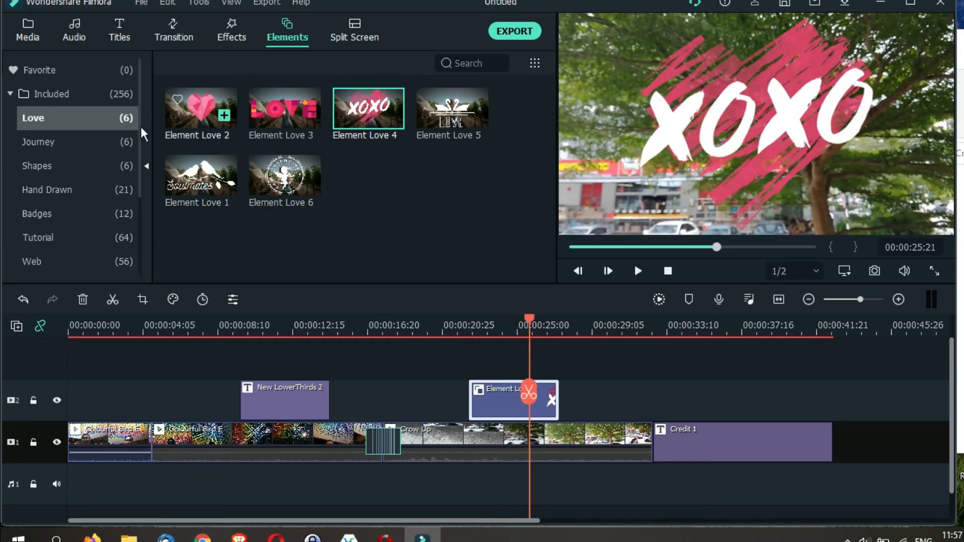
{"action": "left_click", "coordinate": [52, 240]}
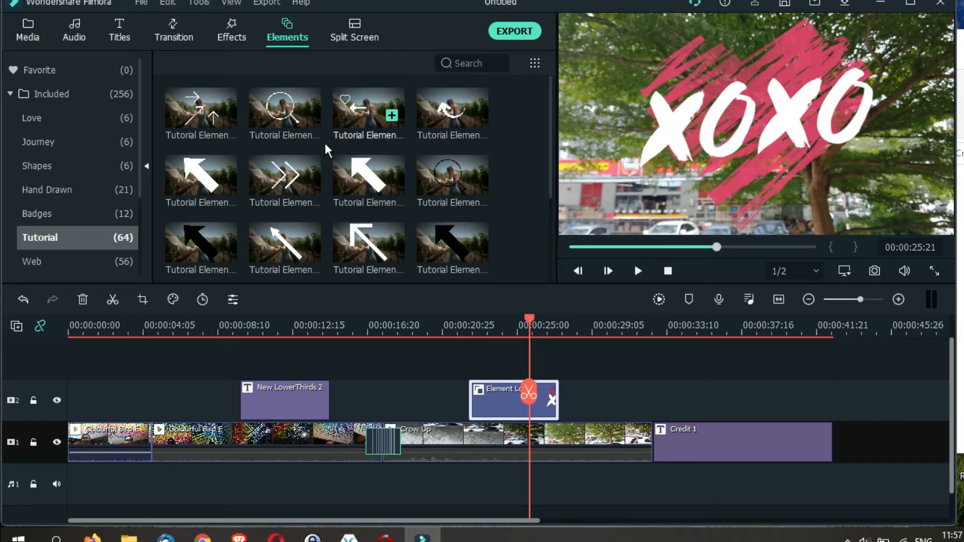
{"action": "mouse_move", "coordinate": [453, 118]}
{"action": "left_click_drag", "start_coordinate": [356, 112], "coordinate": [601, 399]}
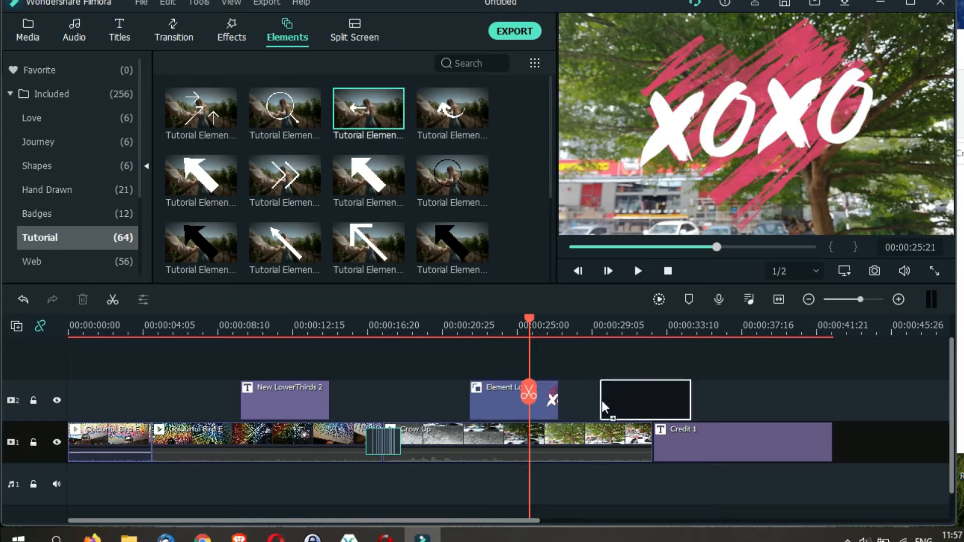
{"action": "left_click_drag", "start_coordinate": [608, 355], "coordinate": [607, 357]}
{"action": "left_click", "coordinate": [599, 327]}
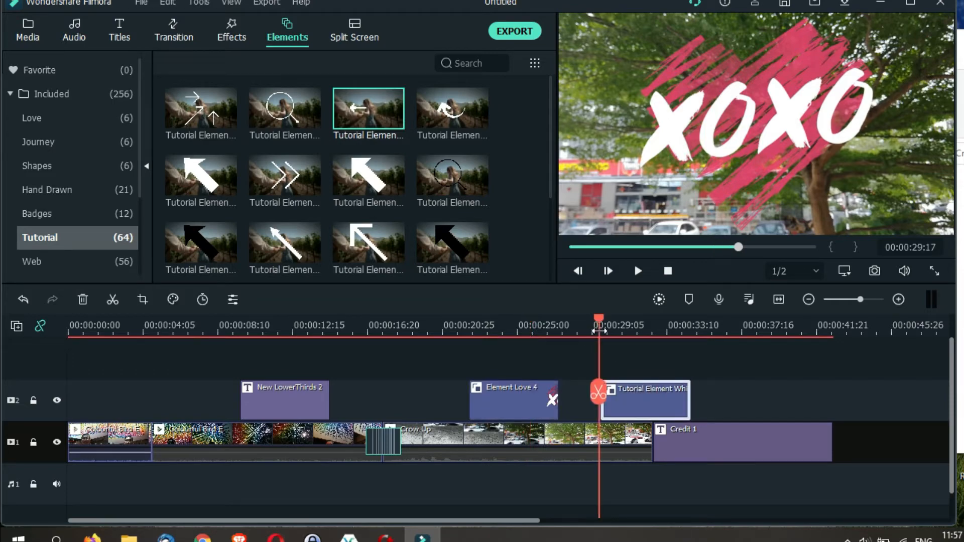
{"action": "key", "text": "space"}
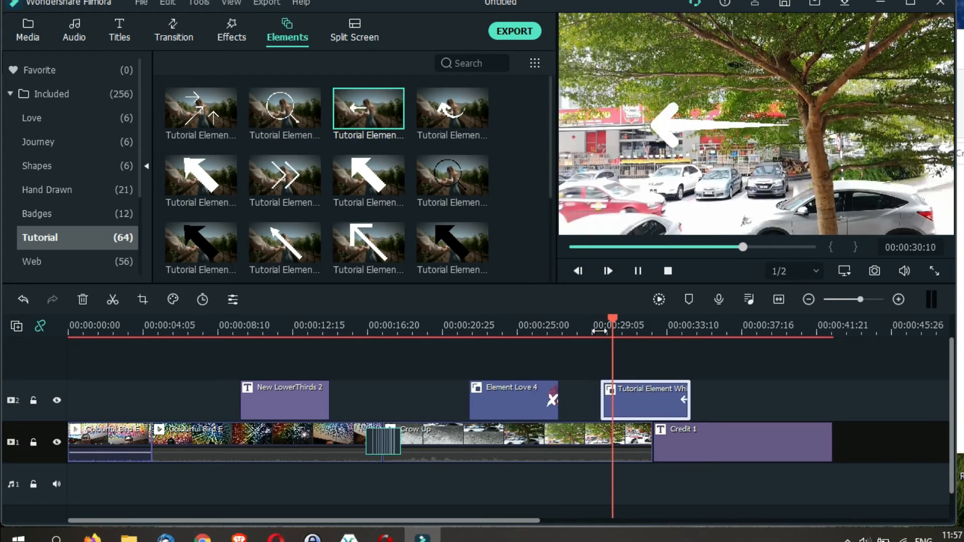
{"action": "key", "text": "space"}
Step: Shift the white arrow element to the right within the video frame at 00:00:31:01
{"action": "left_click", "coordinate": [693, 129]}
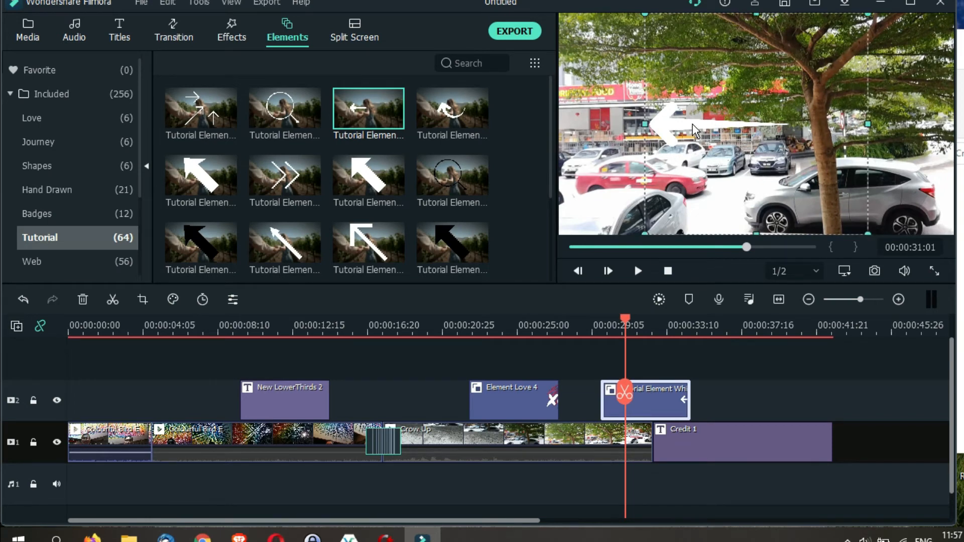
{"action": "left_click_drag", "start_coordinate": [693, 130], "coordinate": [731, 129]}
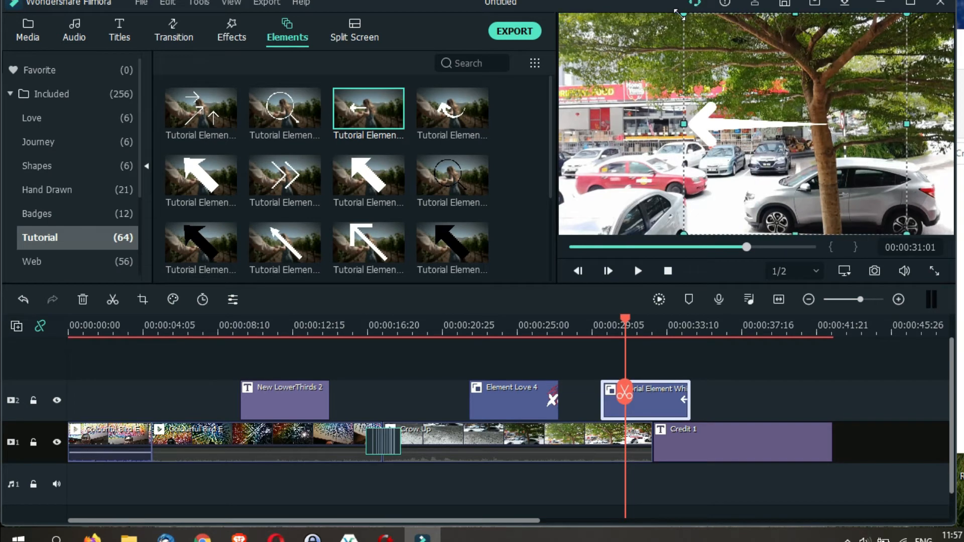
Step: Shrink the white arrow element in the video frame and move it up over the tree's branches
{"action": "left_click_drag", "start_coordinate": [684, 16], "coordinate": [775, 100]}
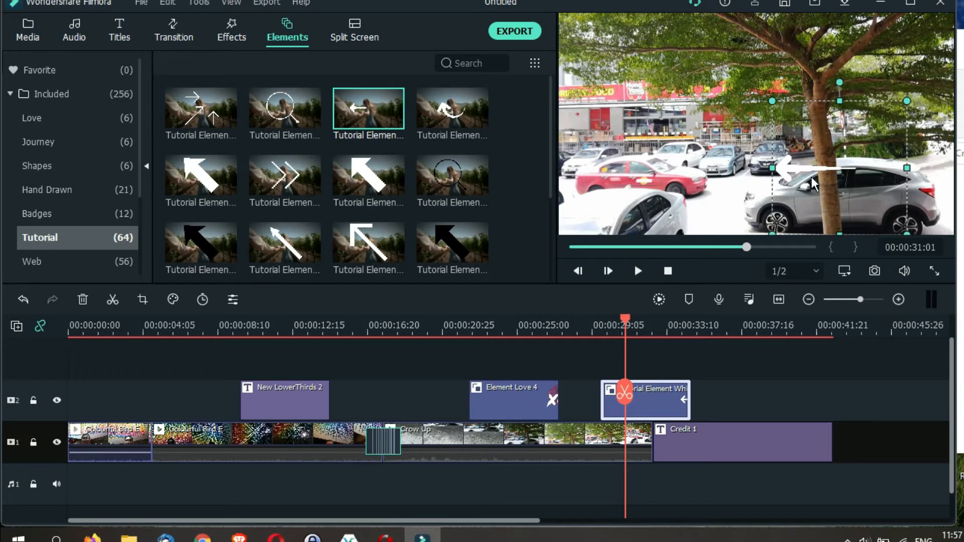
{"action": "left_click_drag", "start_coordinate": [815, 174], "coordinate": [796, 51]}
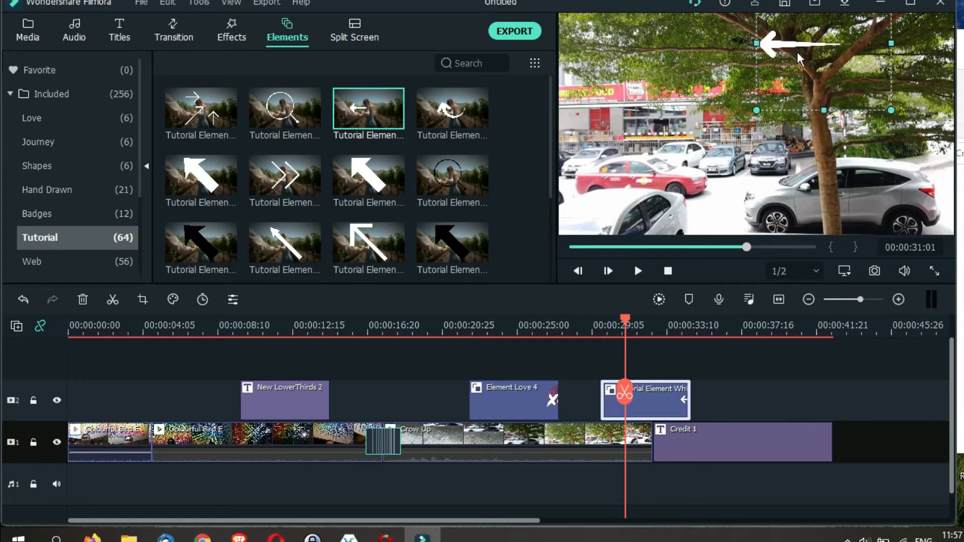
{"action": "key", "text": "ctrl+z"}
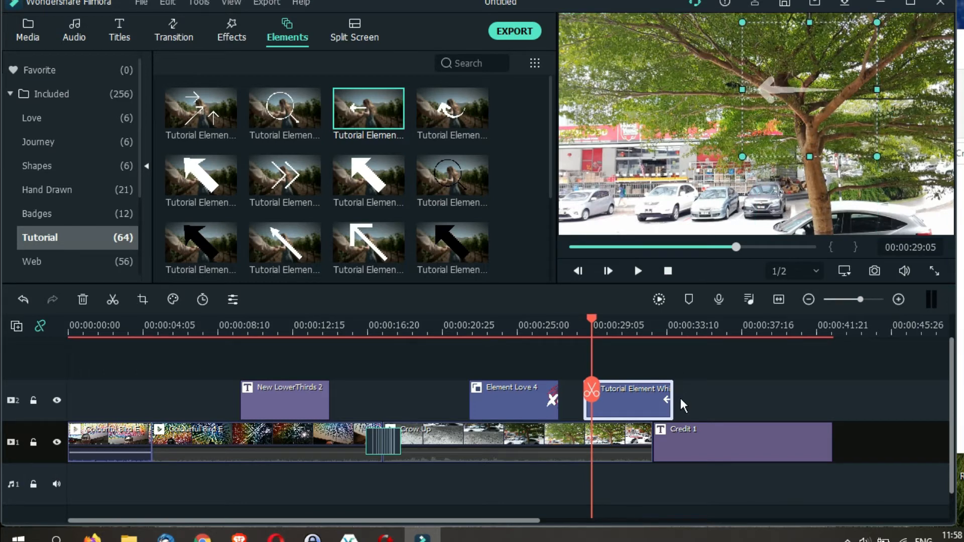
Step: Trim the end of the white arrow clip to about a third of its length, and play the video from 00:00:27:15
{"action": "left_click_drag", "start_coordinate": [668, 400], "coordinate": [614, 400]}
{"action": "left_click", "coordinate": [563, 333]}
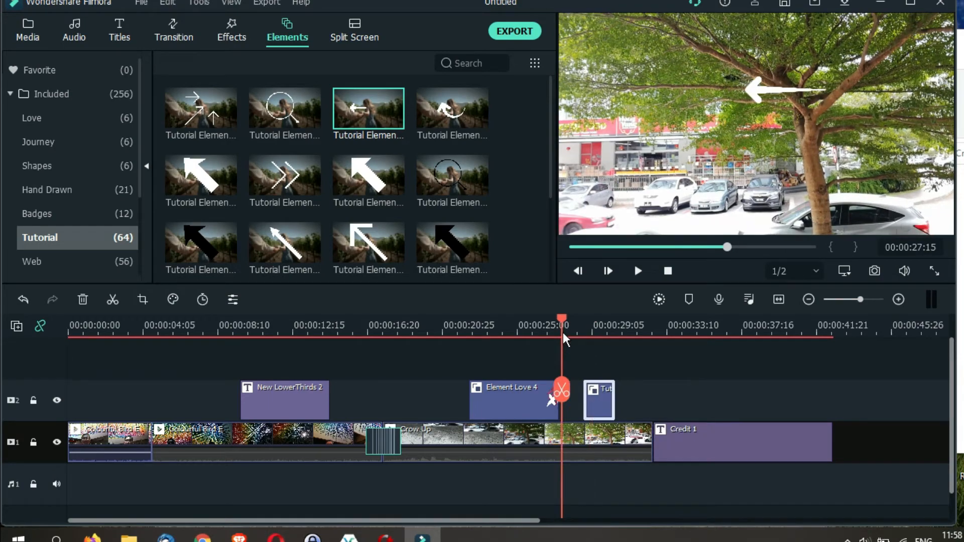
{"action": "key", "text": "space"}
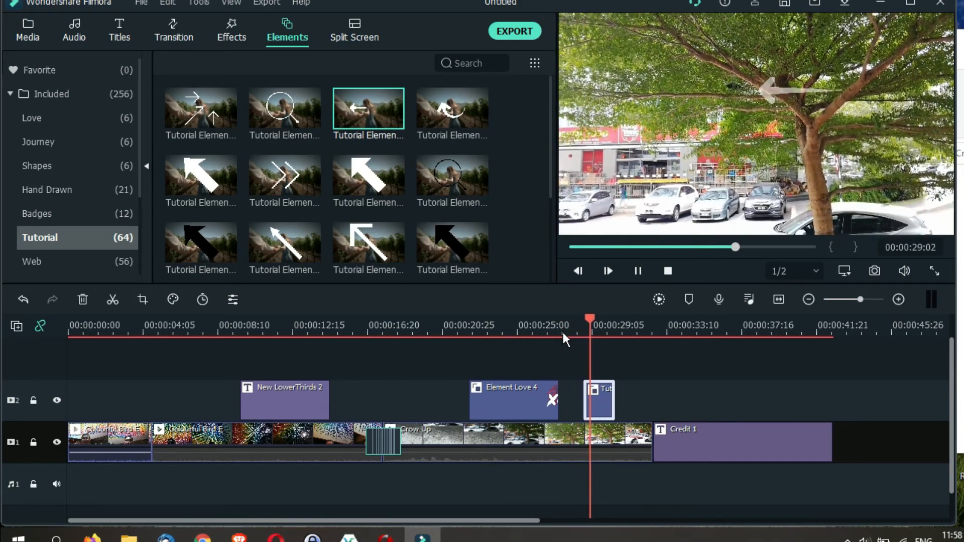
{"action": "key", "text": "space"}
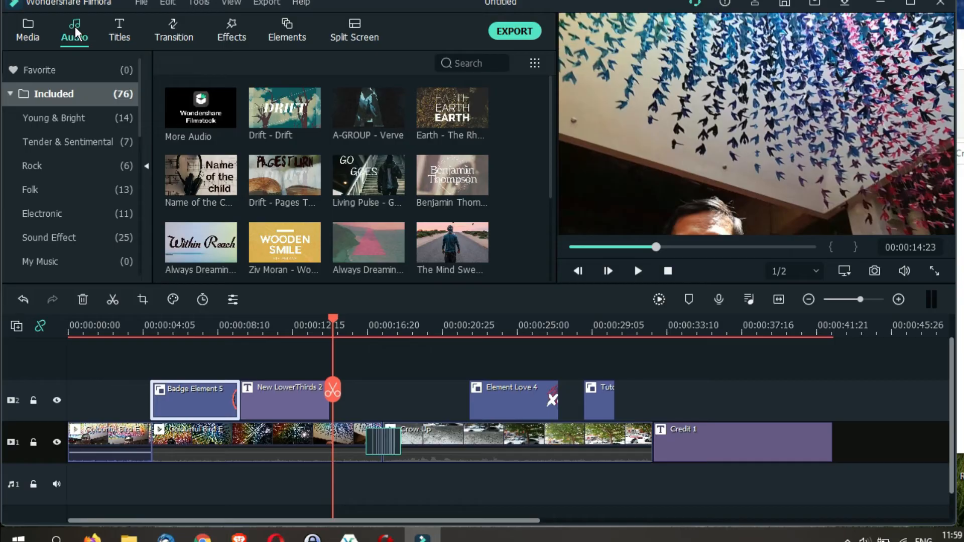
Step: Place the Always Dreaming - Within Reach music on audio track 1 from the second Colourful Bird clip's start, and set the playhead to 00:00:16:18
{"action": "mouse_move", "coordinate": [269, 119]}
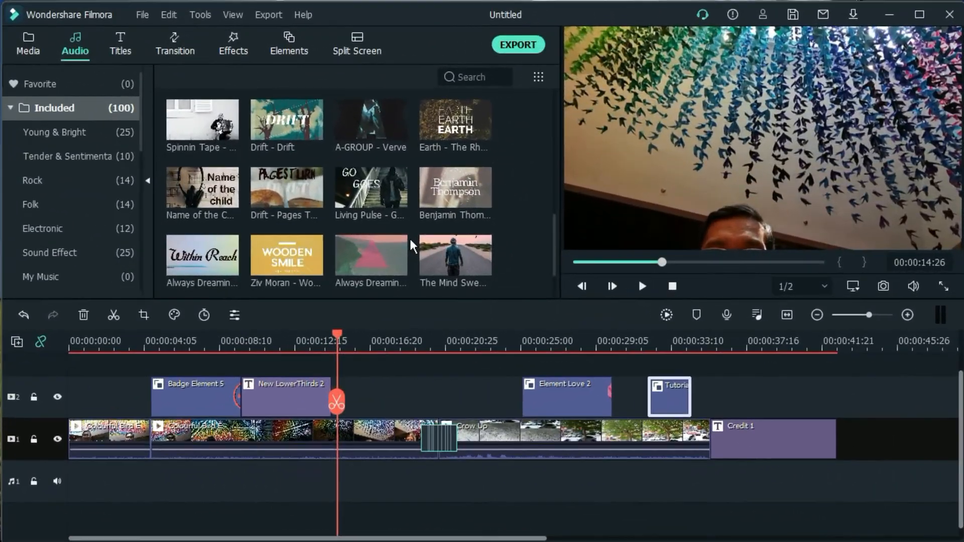
{"action": "mouse_move", "coordinate": [227, 259]}
{"action": "left_click_drag", "start_coordinate": [200, 251], "coordinate": [153, 460]}
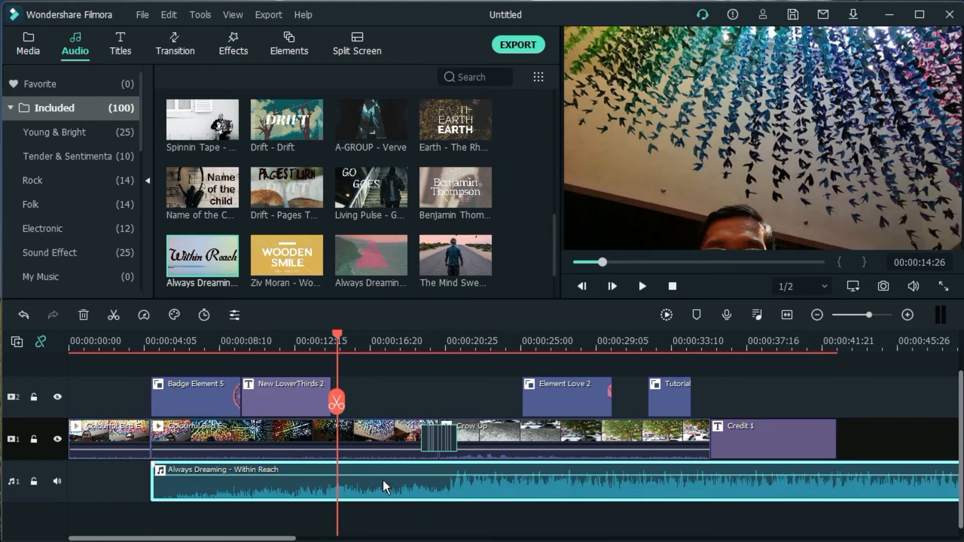
{"action": "mouse_move", "coordinate": [383, 476]}
{"action": "mouse_move", "coordinate": [351, 480]}
{"action": "left_click_drag", "start_coordinate": [337, 401], "coordinate": [369, 405]}
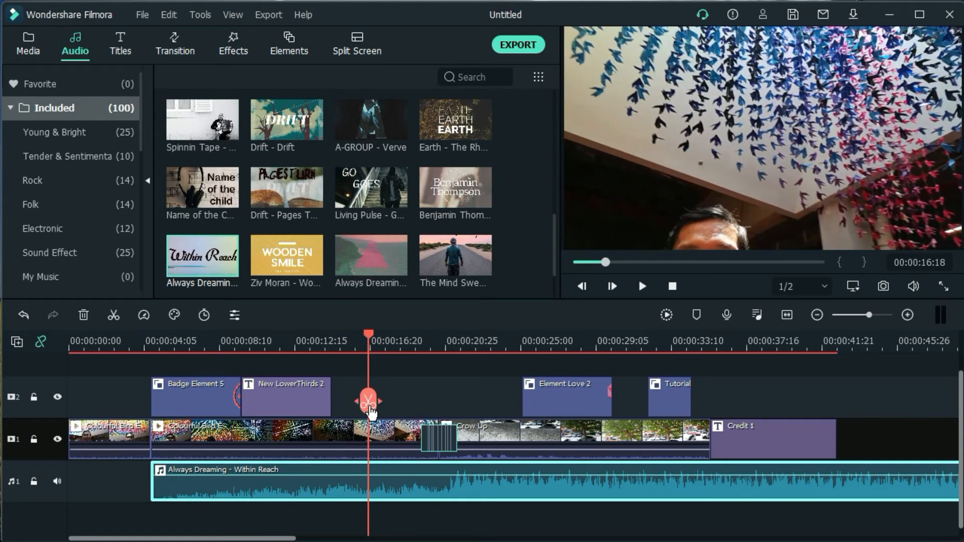
Step: Open the audio adjustments of the Within Reach music clip and examine its settings and equalizer presets
{"action": "right_click", "coordinate": [337, 482]}
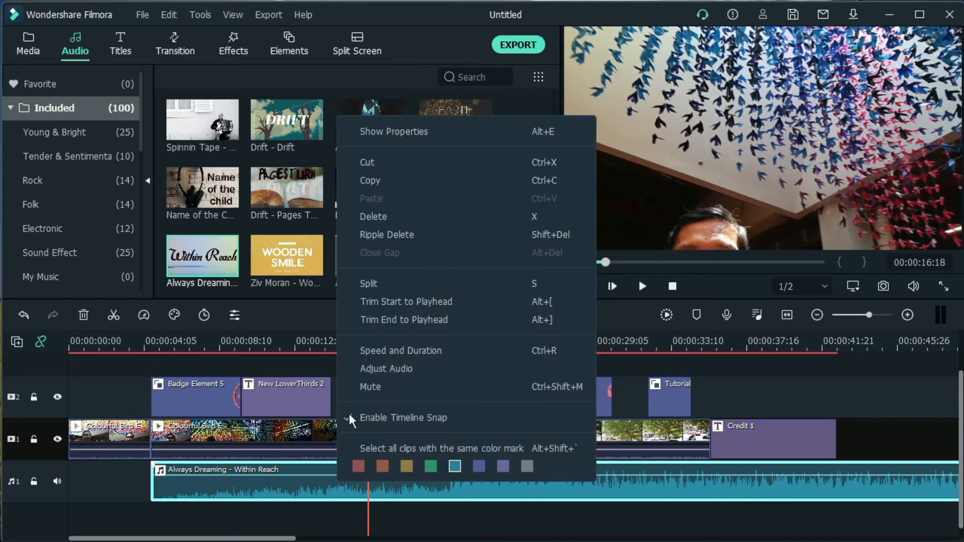
{"action": "left_click", "coordinate": [365, 371]}
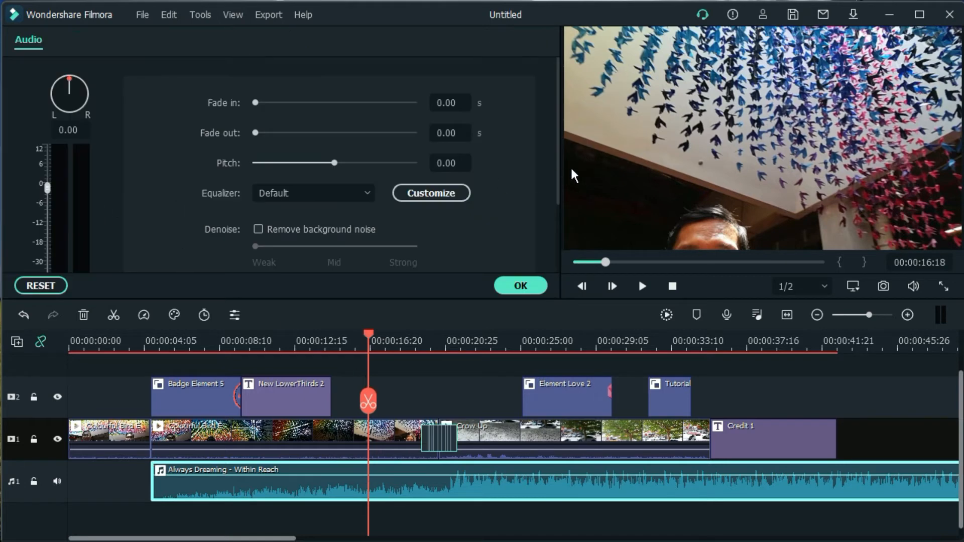
{"action": "left_click_drag", "start_coordinate": [558, 173], "coordinate": [564, 204]}
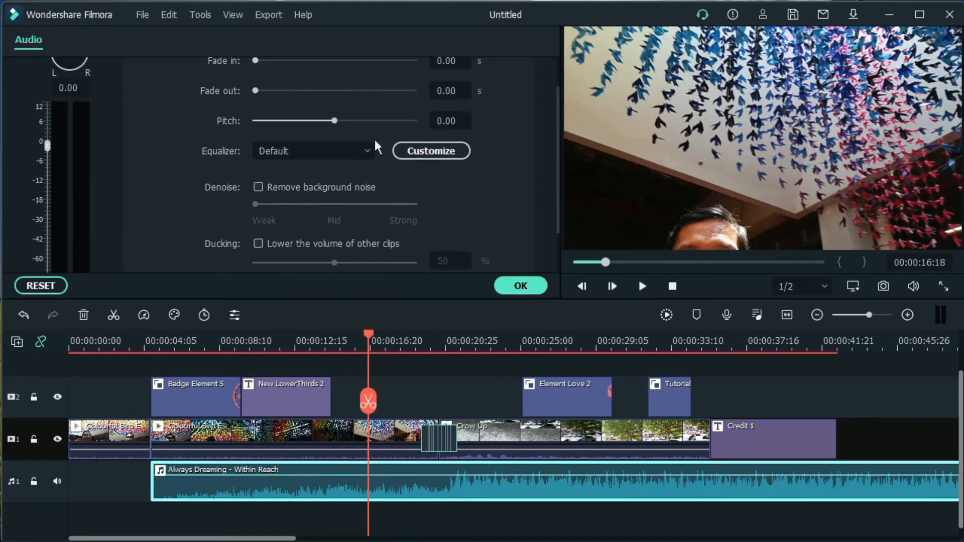
{"action": "left_click", "coordinate": [367, 151]}
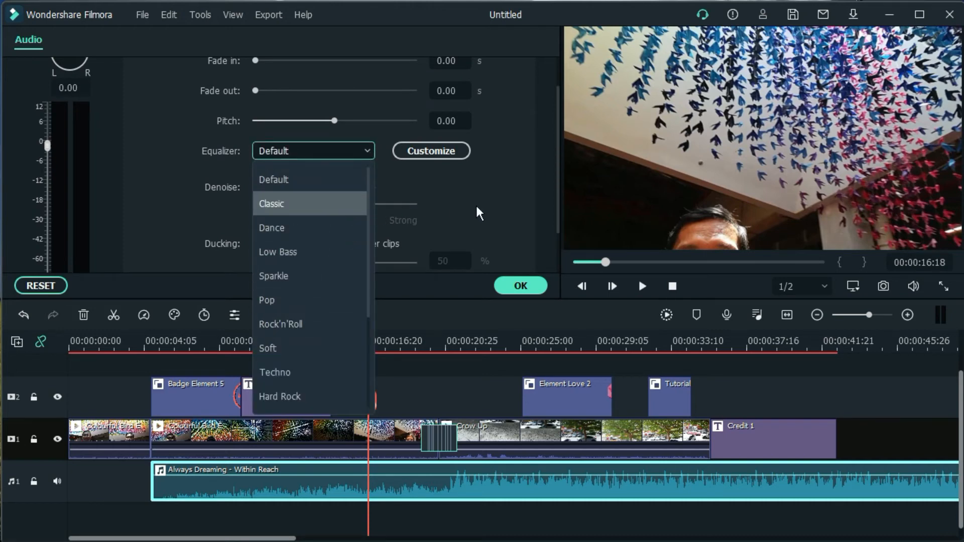
{"action": "left_click", "coordinate": [546, 207]}
{"action": "left_click_drag", "start_coordinate": [559, 212], "coordinate": [558, 186]}
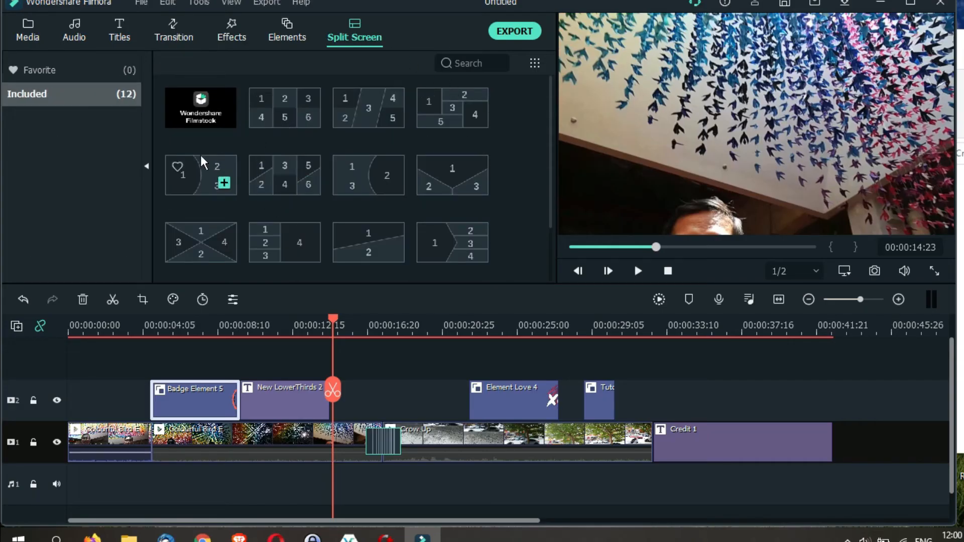
Step: Place the curved split screen with panes 1, 2 and 3 above Credit 1's end, filled with sample videos Travel 05, Travel 02 and Beach respectively
{"action": "left_click_drag", "start_coordinate": [194, 182], "coordinate": [784, 390]}
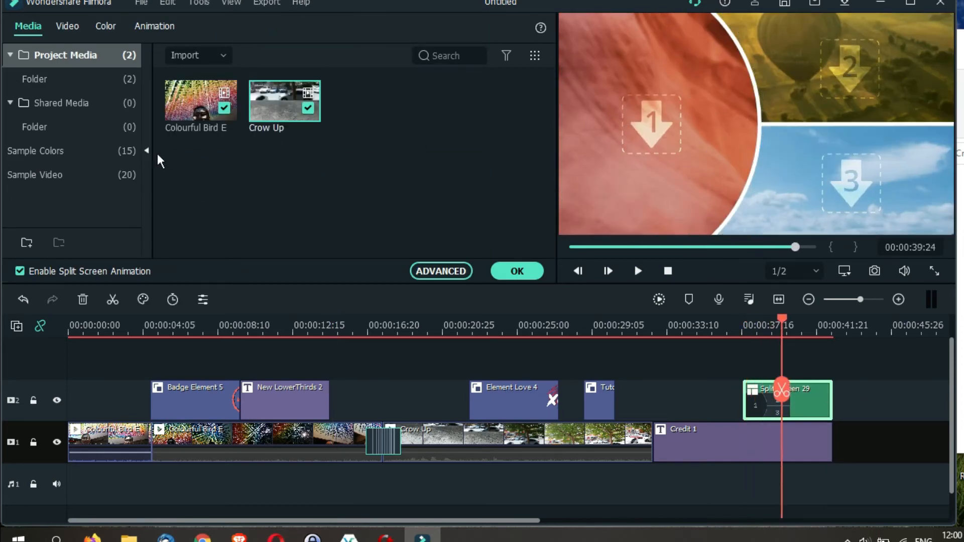
{"action": "left_click", "coordinate": [89, 179]}
{"action": "left_click_drag", "start_coordinate": [193, 167], "coordinate": [645, 121]}
{"action": "left_click_drag", "start_coordinate": [284, 107], "coordinate": [853, 70]}
{"action": "left_click_drag", "start_coordinate": [368, 167], "coordinate": [853, 183]}
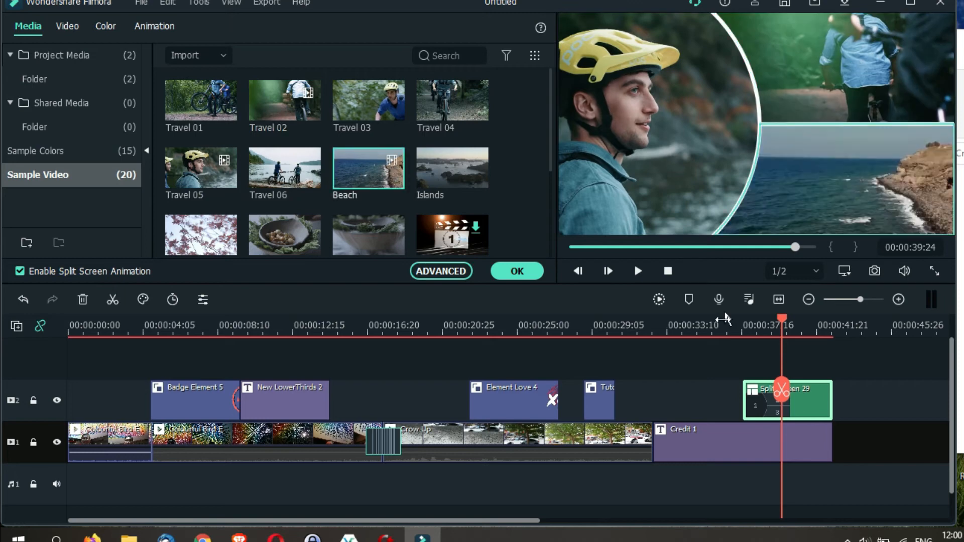
Step: Play the filled split screen to about 00:00:41:11 and apply its settings
{"action": "left_click", "coordinate": [724, 321]}
{"action": "key", "text": "space"}
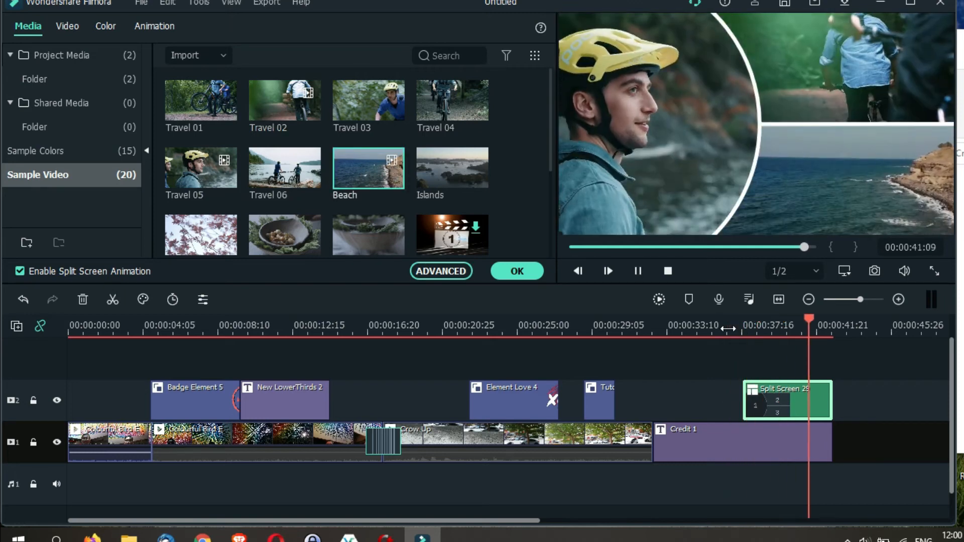
{"action": "key", "text": "space"}
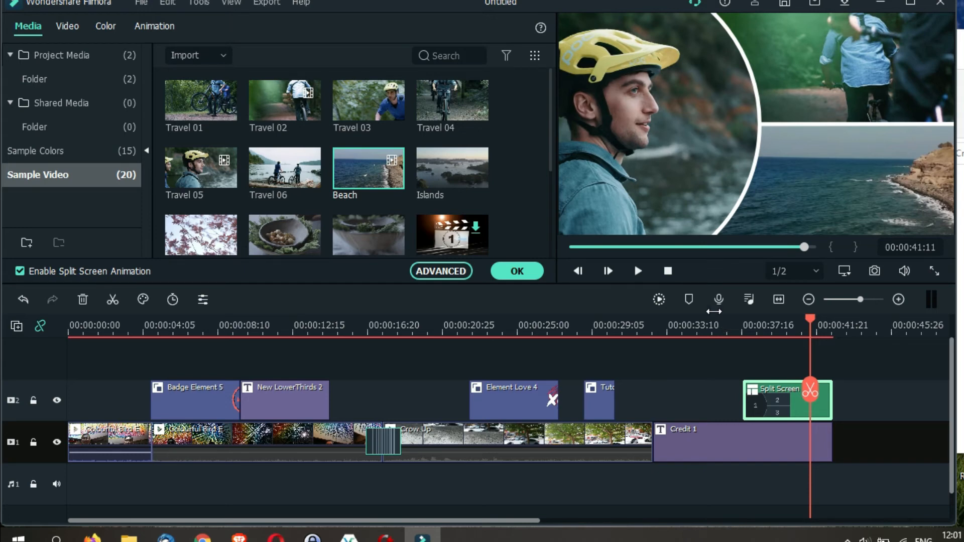
{"action": "left_click", "coordinate": [515, 273]}
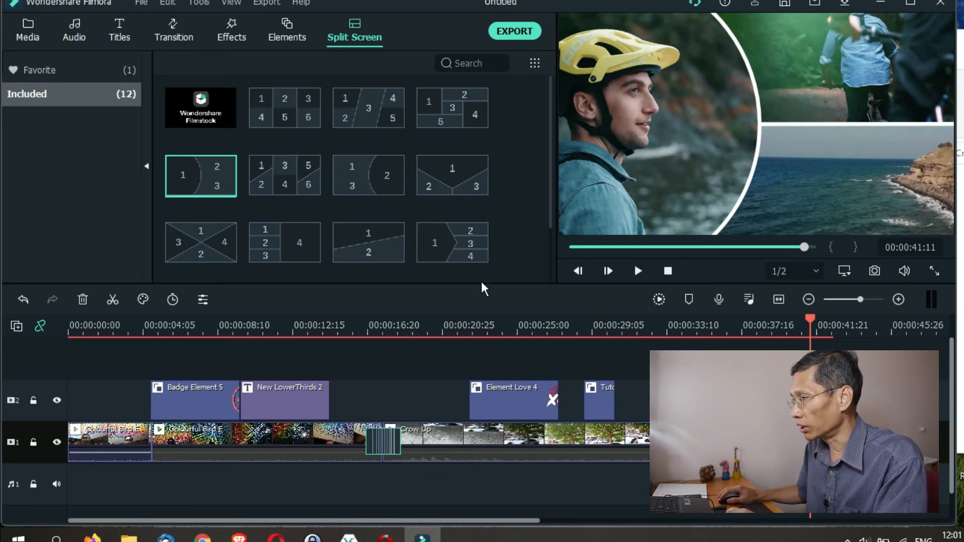
Step: Enlarge the track height in the timeline
{"action": "left_click_drag", "start_coordinate": [482, 283], "coordinate": [505, 286]}
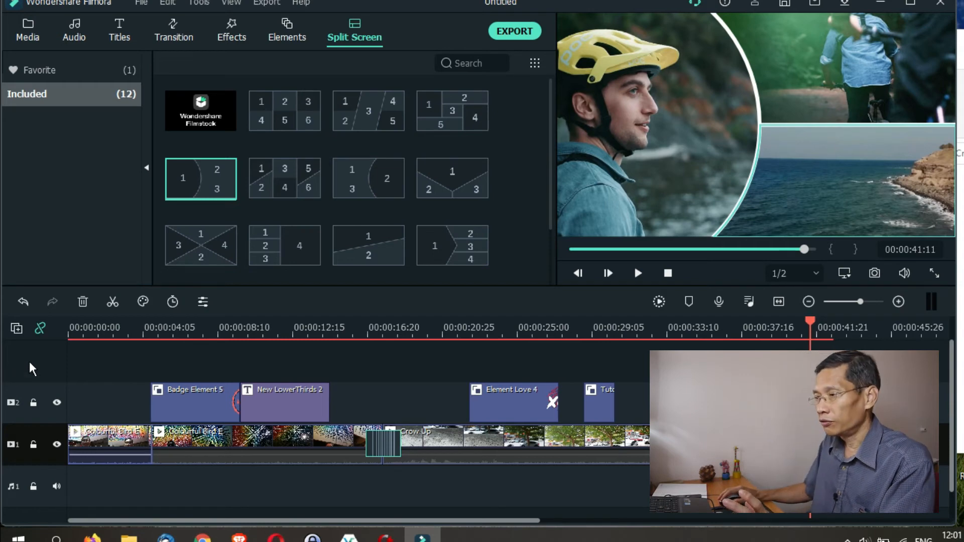
{"action": "right_click", "coordinate": [41, 370]}
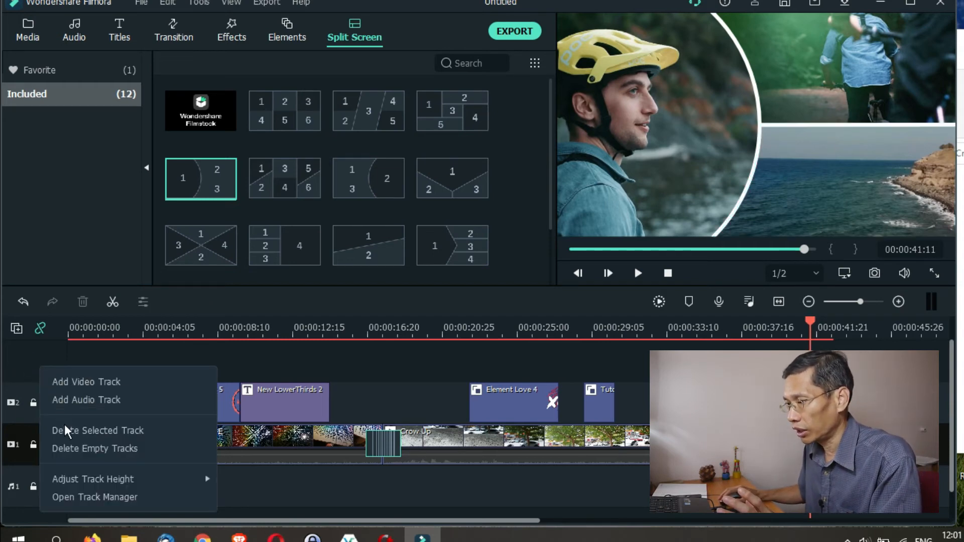
{"action": "mouse_move", "coordinate": [80, 475]}
{"action": "left_click", "coordinate": [247, 501]}
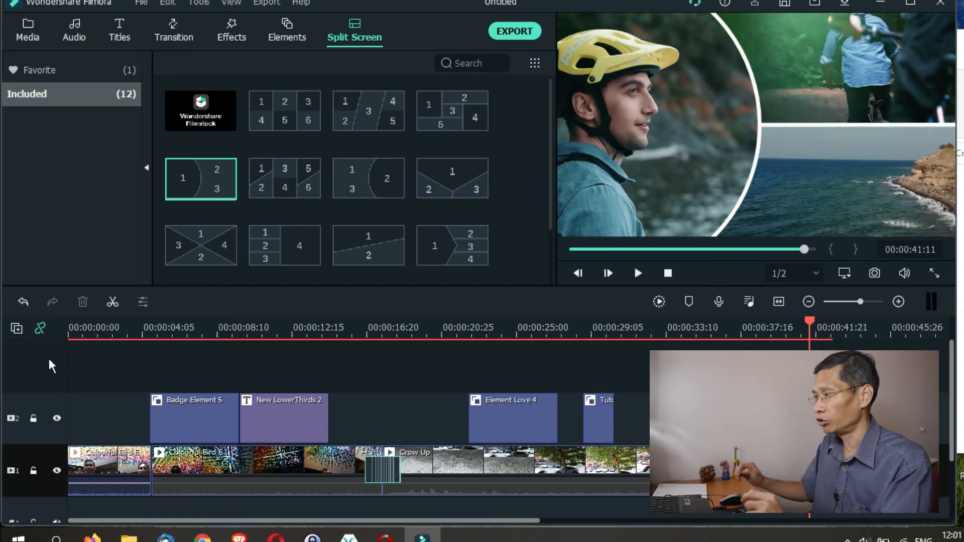
Step: Open the keyboard shortcut settings and examine the Tools, View and Edit shortcuts
{"action": "left_click", "coordinate": [144, 300]}
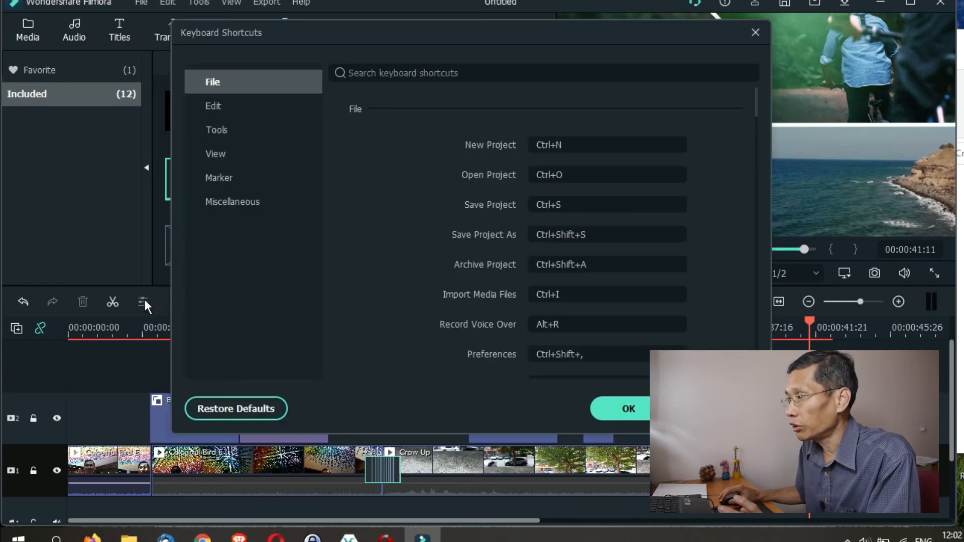
{"action": "left_click", "coordinate": [217, 130]}
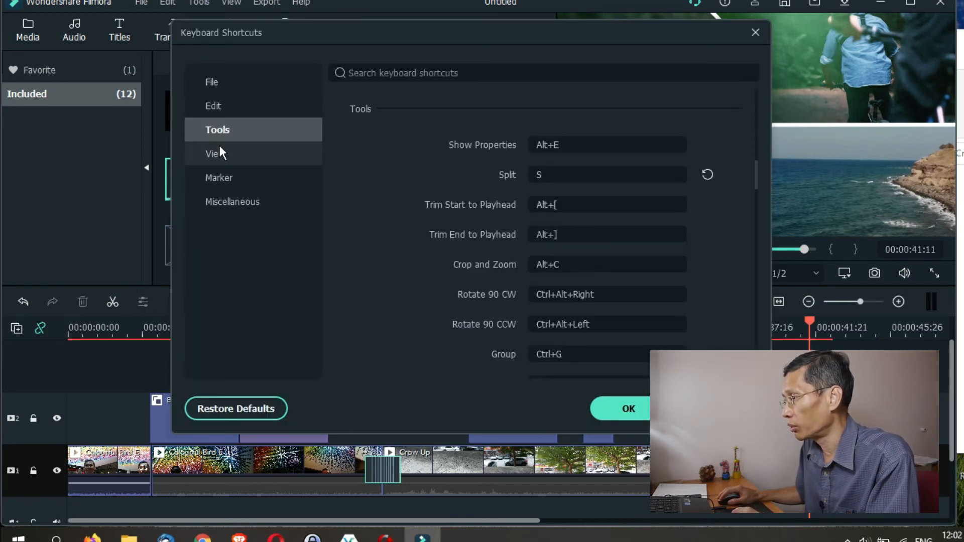
{"action": "left_click", "coordinate": [246, 152]}
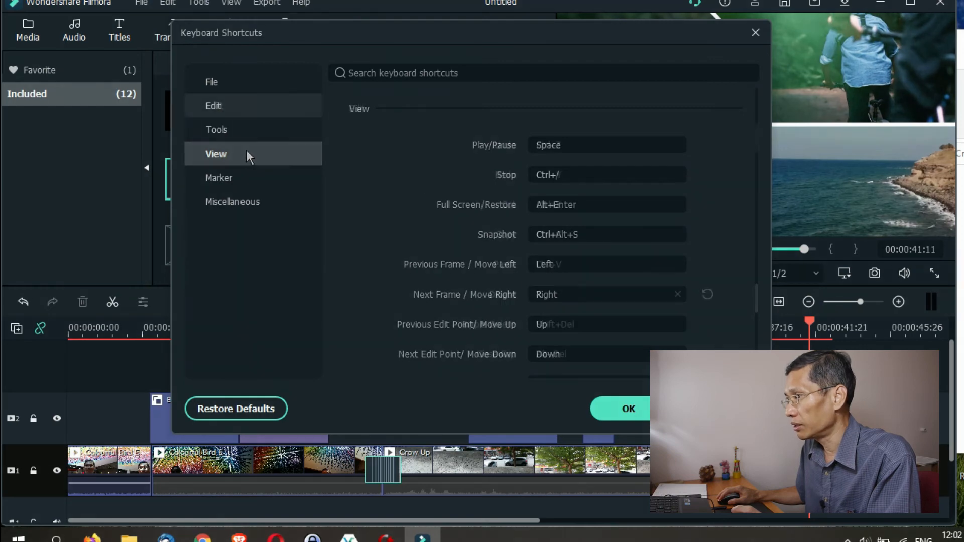
{"action": "left_click", "coordinate": [231, 105]}
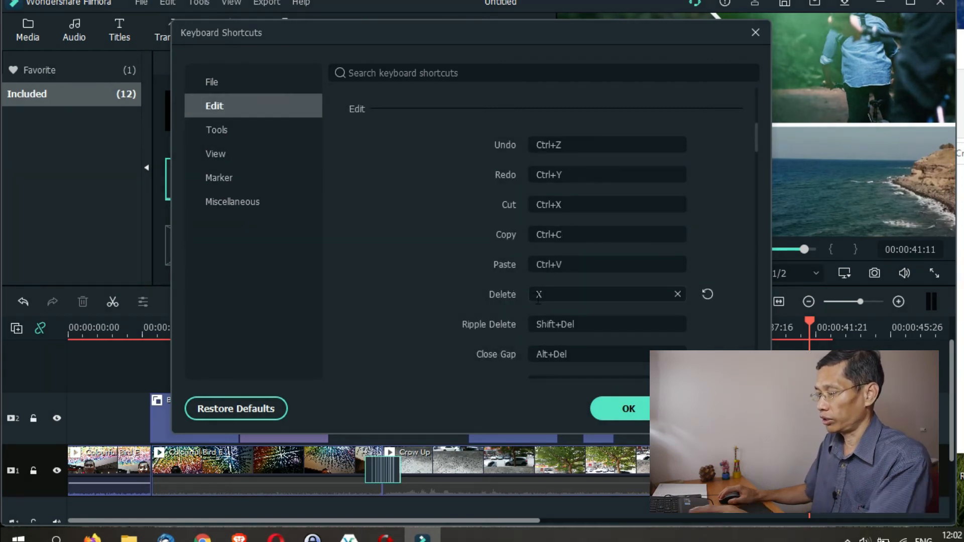
Step: Reset the Delete shortcut to its default, reassign it to X, and save the shortcut settings
{"action": "left_click", "coordinate": [706, 295]}
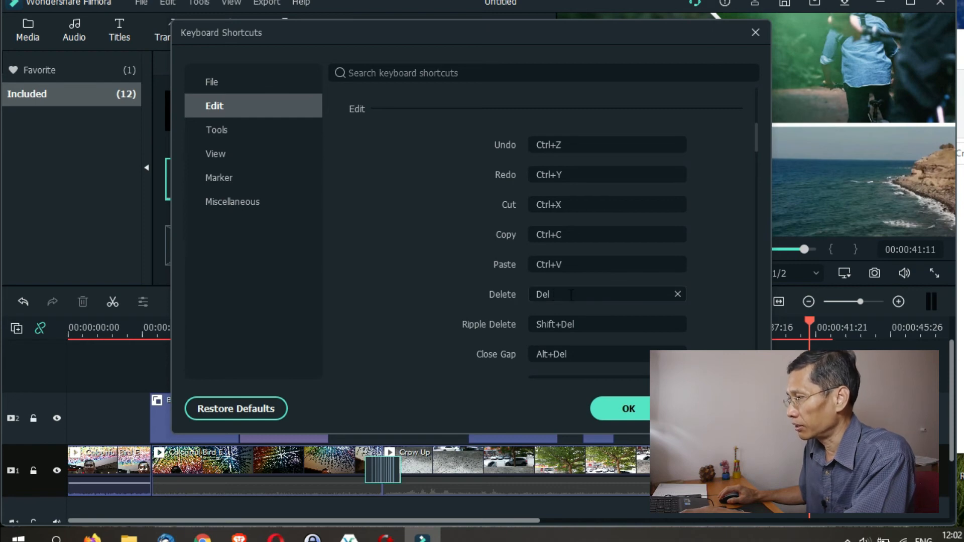
{"action": "left_click", "coordinate": [678, 294]}
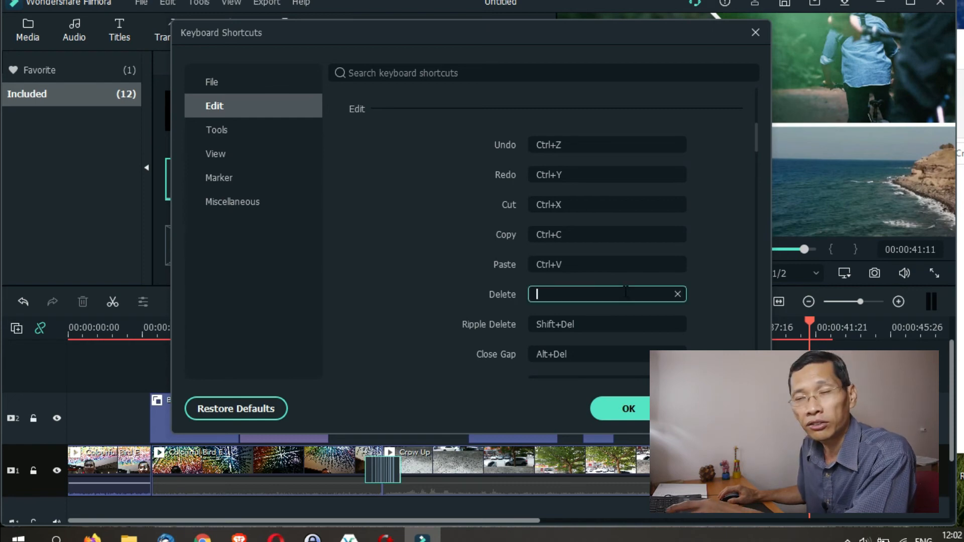
{"action": "key", "text": "x"}
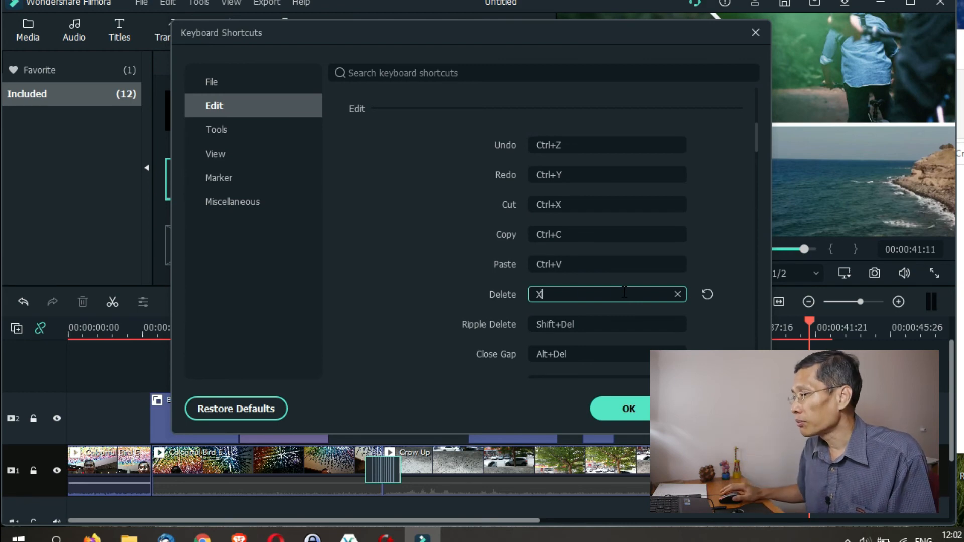
{"action": "key", "text": "Return"}
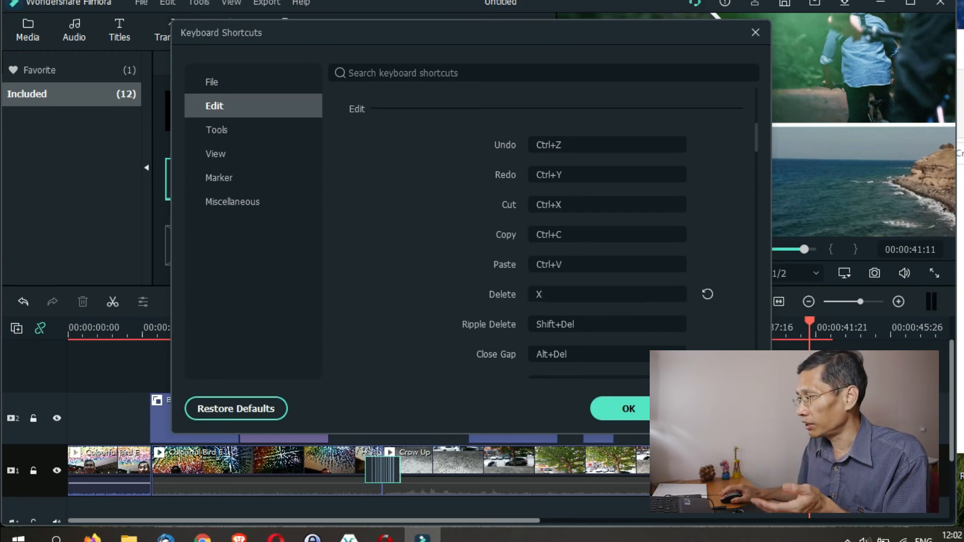
{"action": "left_click", "coordinate": [636, 401]}
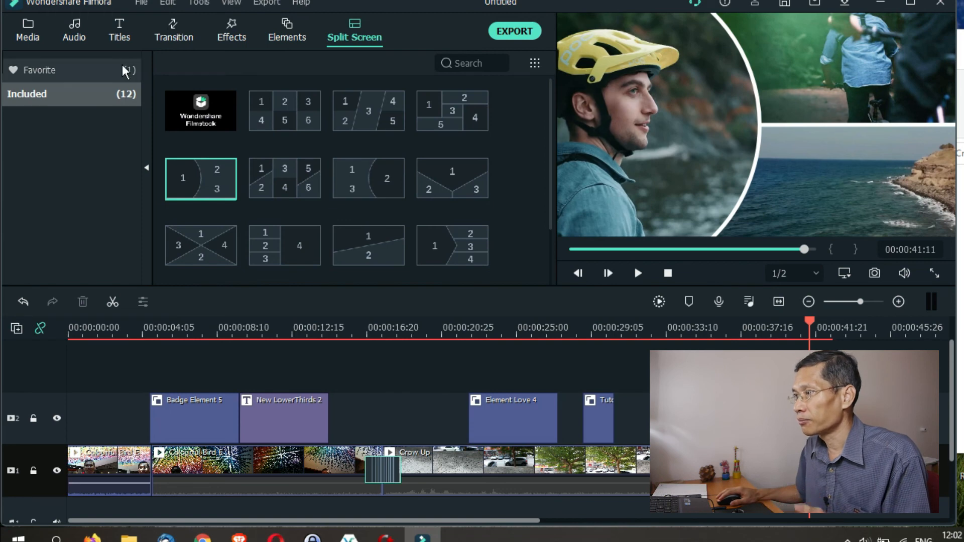